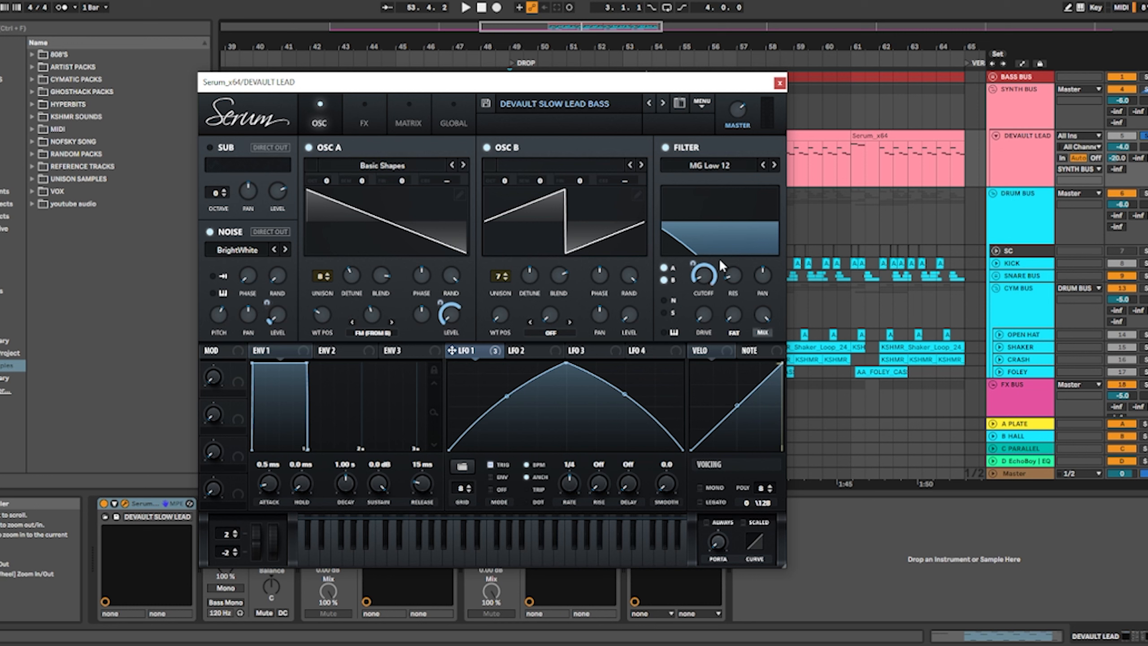
Step: Review the lead's Serum preset on its effects, modulation matrix and oscillator pages, and close the synth window
left_click_drag(566, 364, 566, 315)
left_click(365, 119)
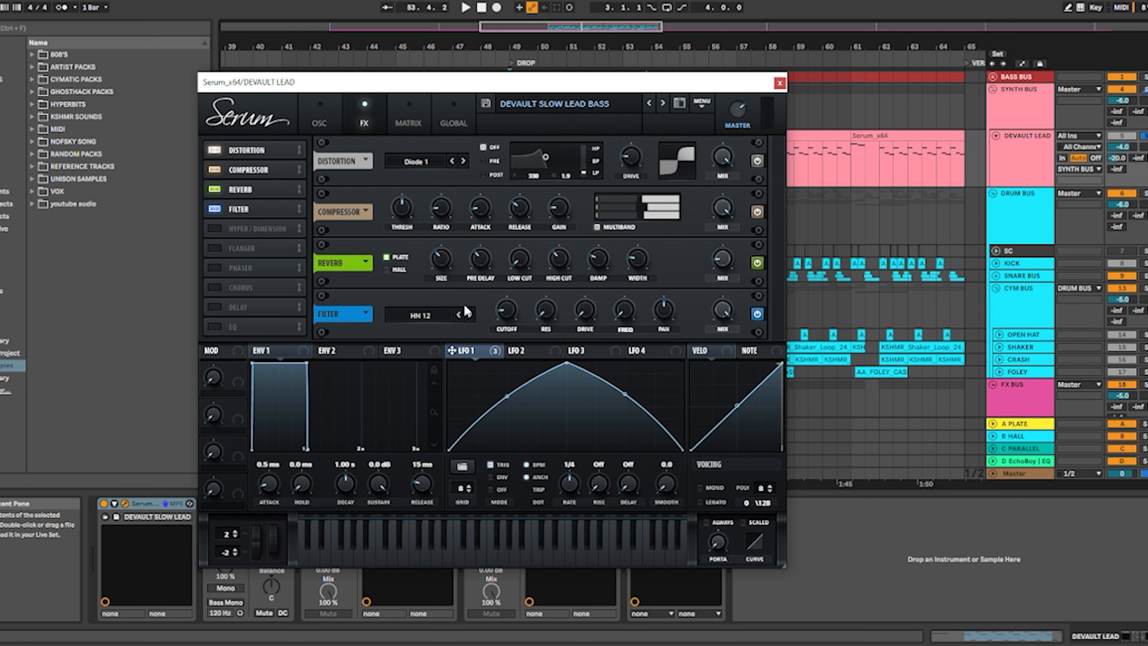
left_click(413, 119)
left_click(303, 114)
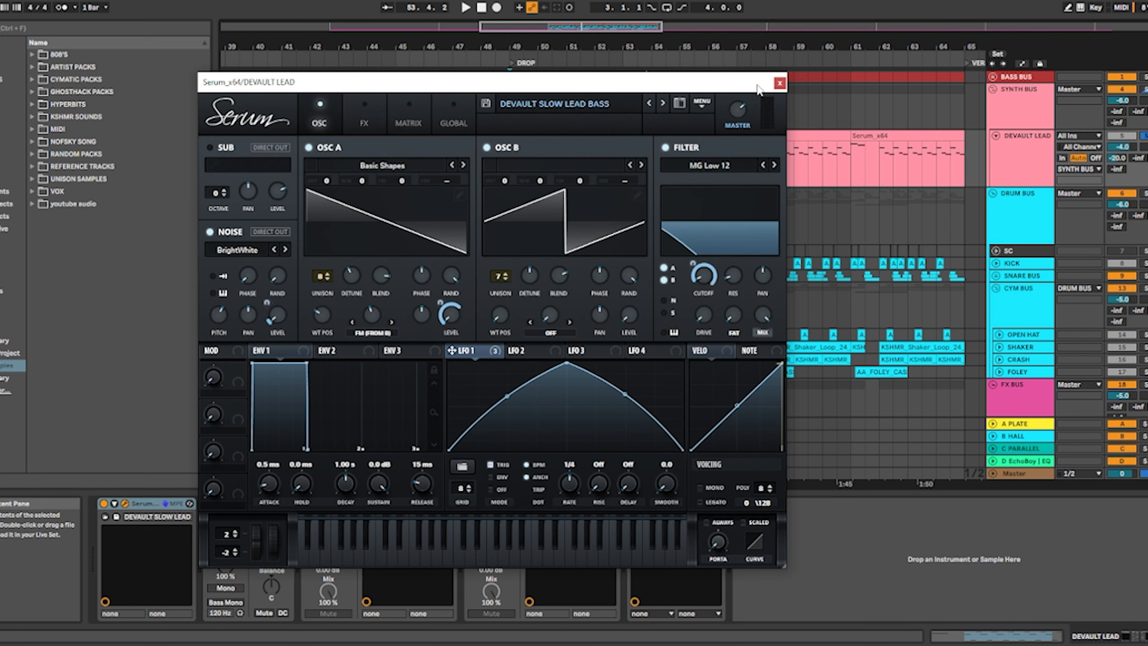
left_click(780, 84)
Step: Inspect the Saturn 2 bands, the Pro-Q 3 equalizer and the CLA-76 compressor on the DEVAULT LEAD track, closing each window
left_click(328, 503)
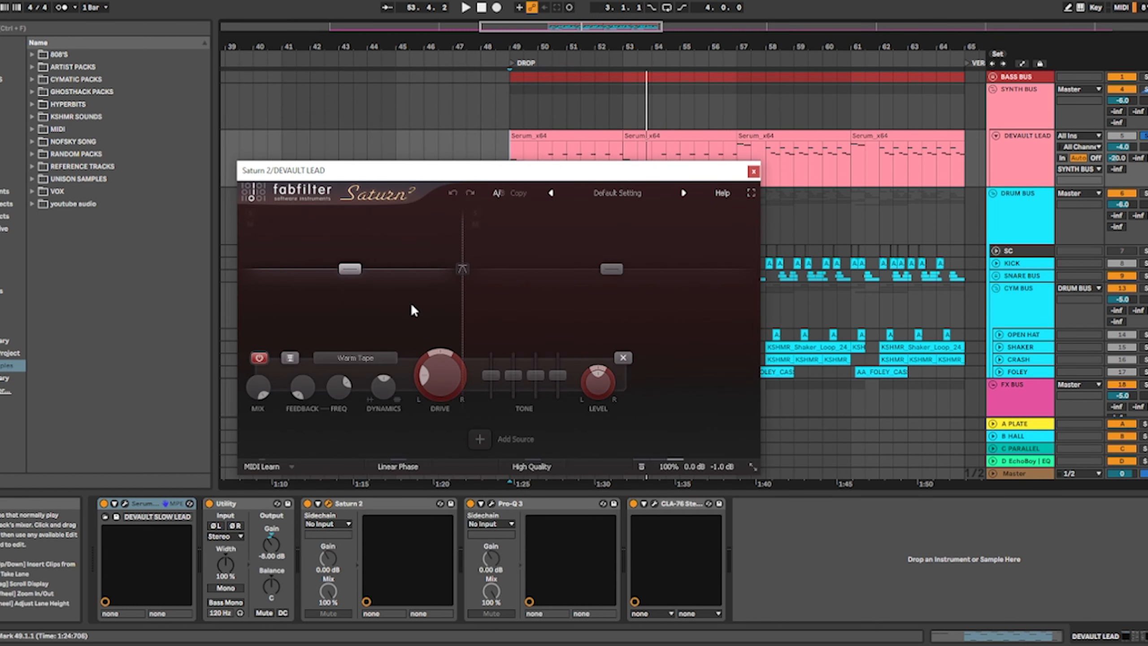
left_click(526, 312)
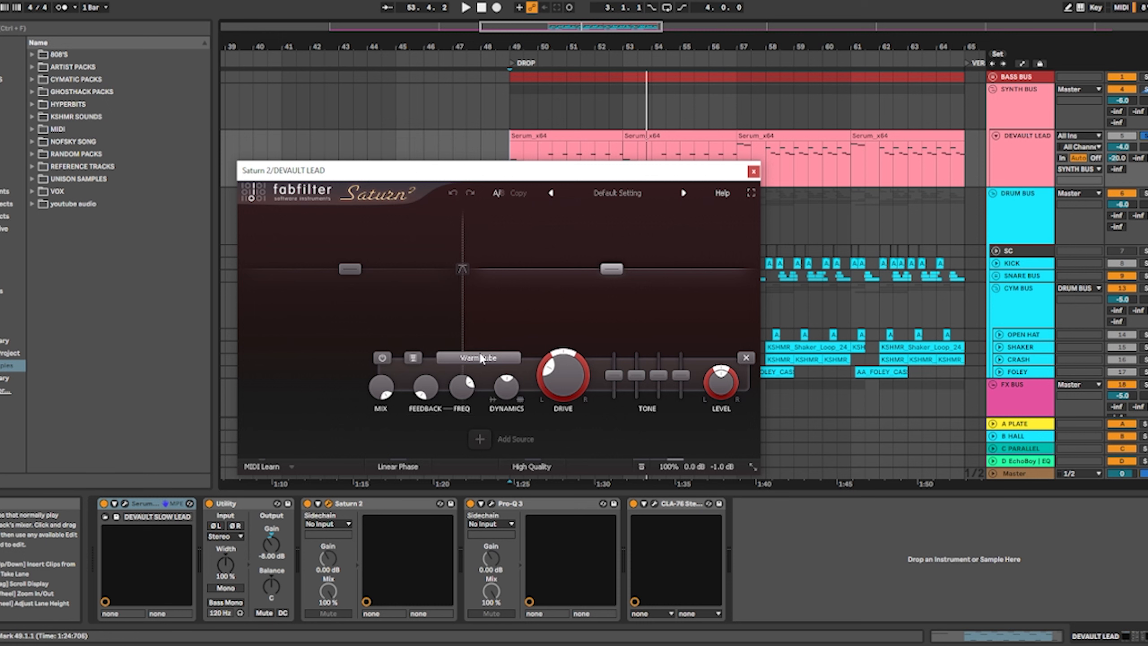
left_click(753, 172)
left_click(489, 503)
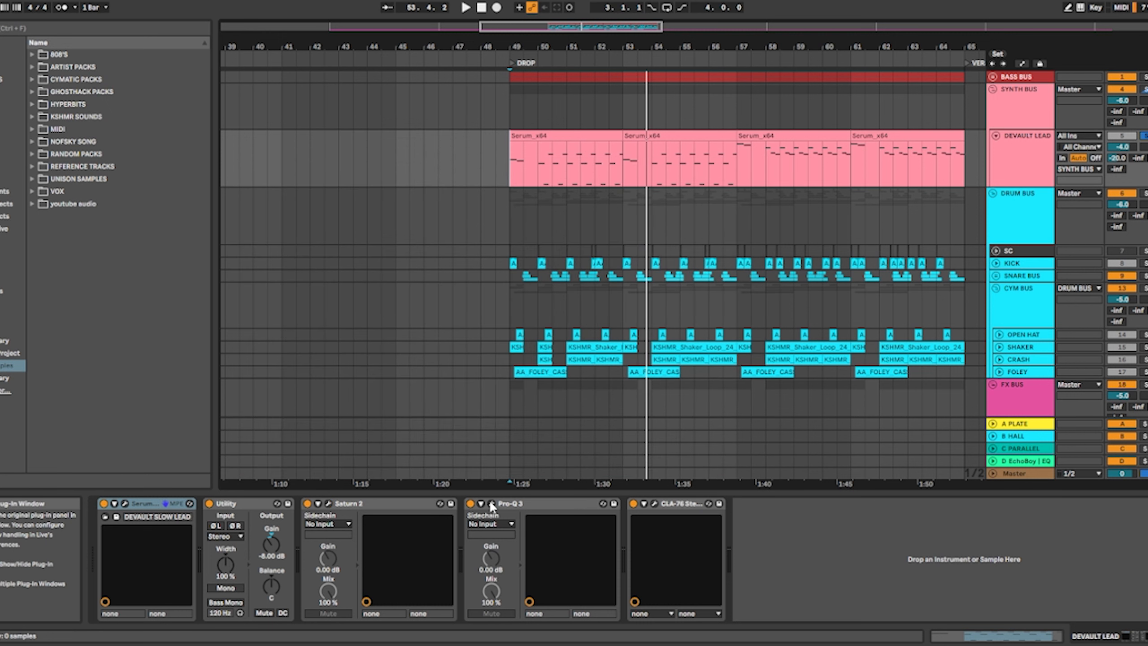
left_click(807, 163)
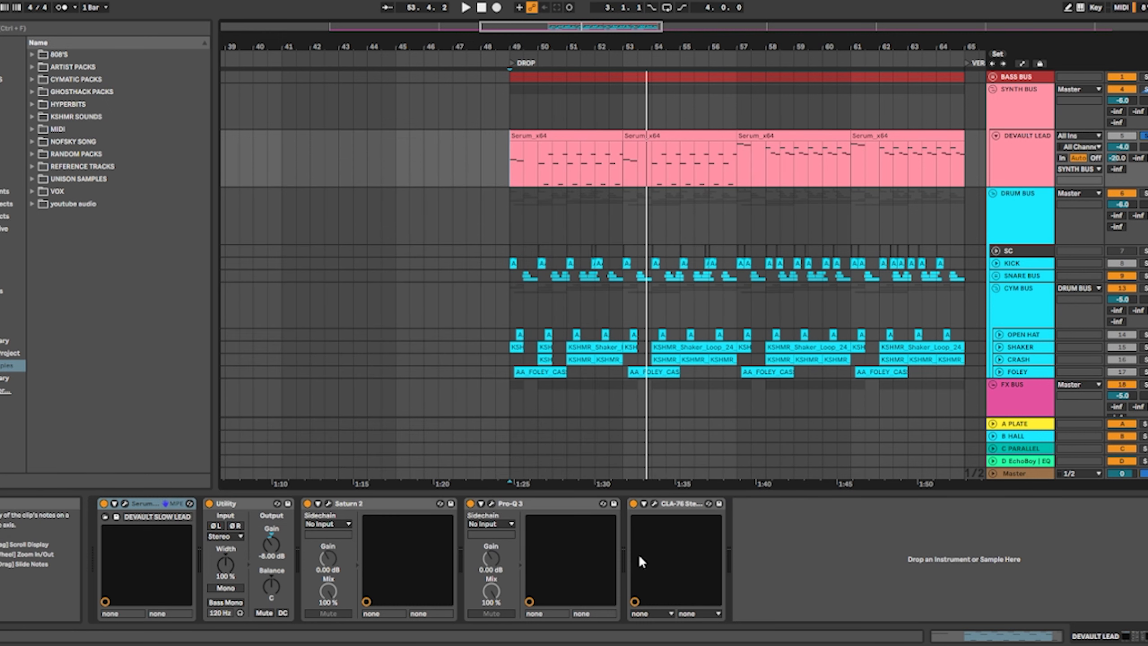
left_click(654, 503)
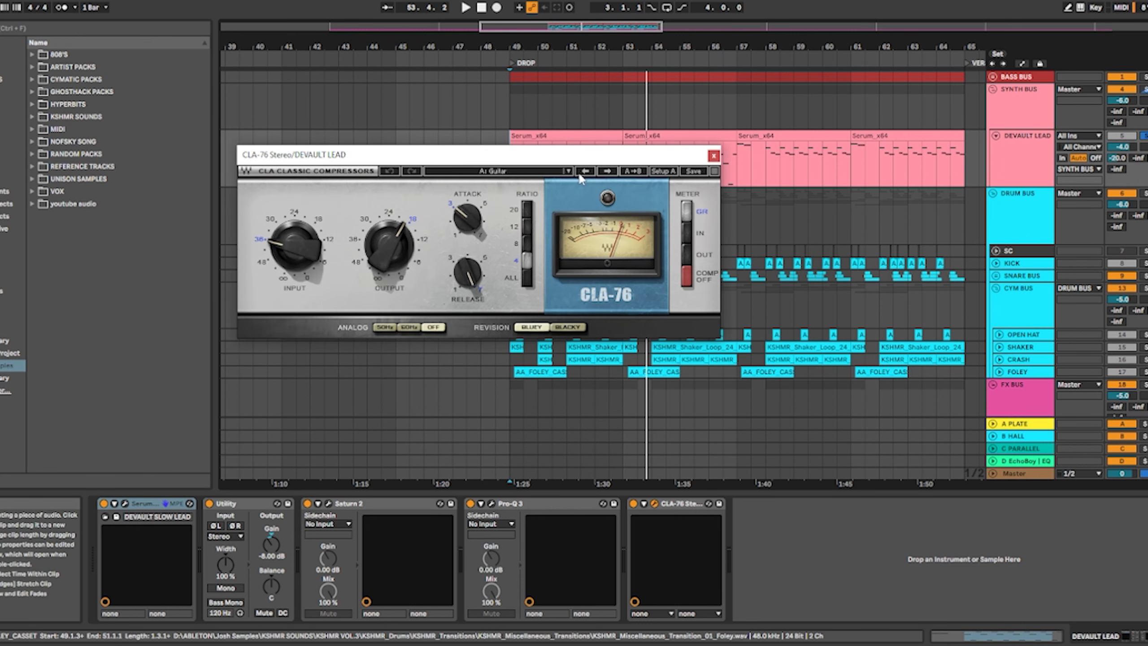
left_click(713, 154)
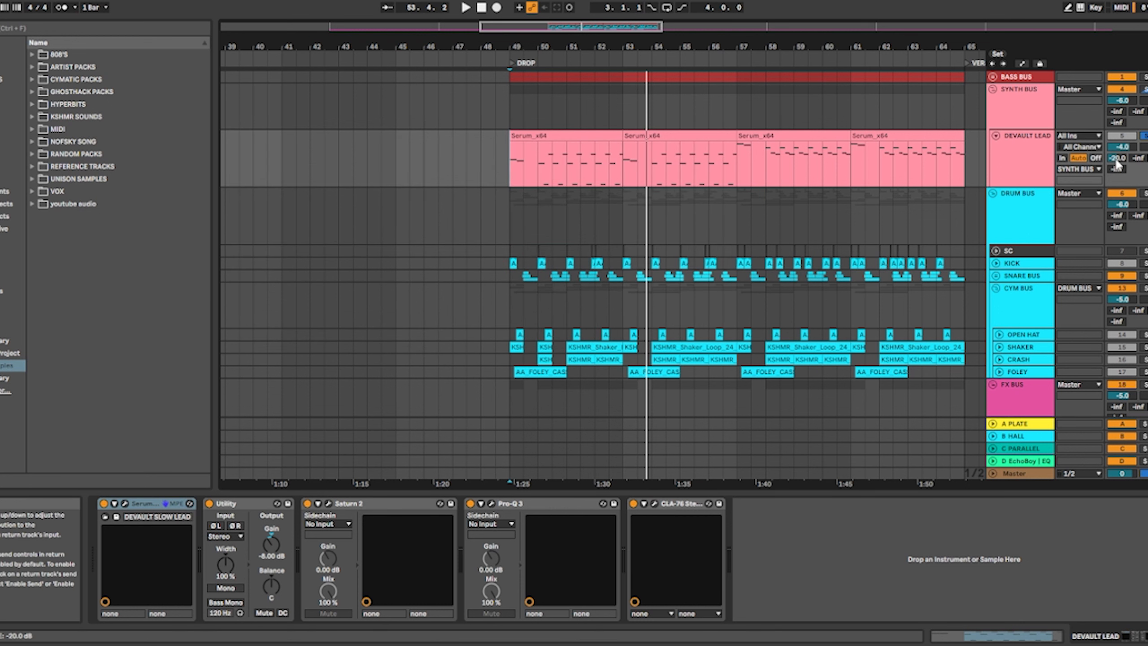
Step: Fold the SYNTH BUS group and unfold the BASS BUS group to show its bass tracks
left_click(1027, 425)
left_click(589, 156)
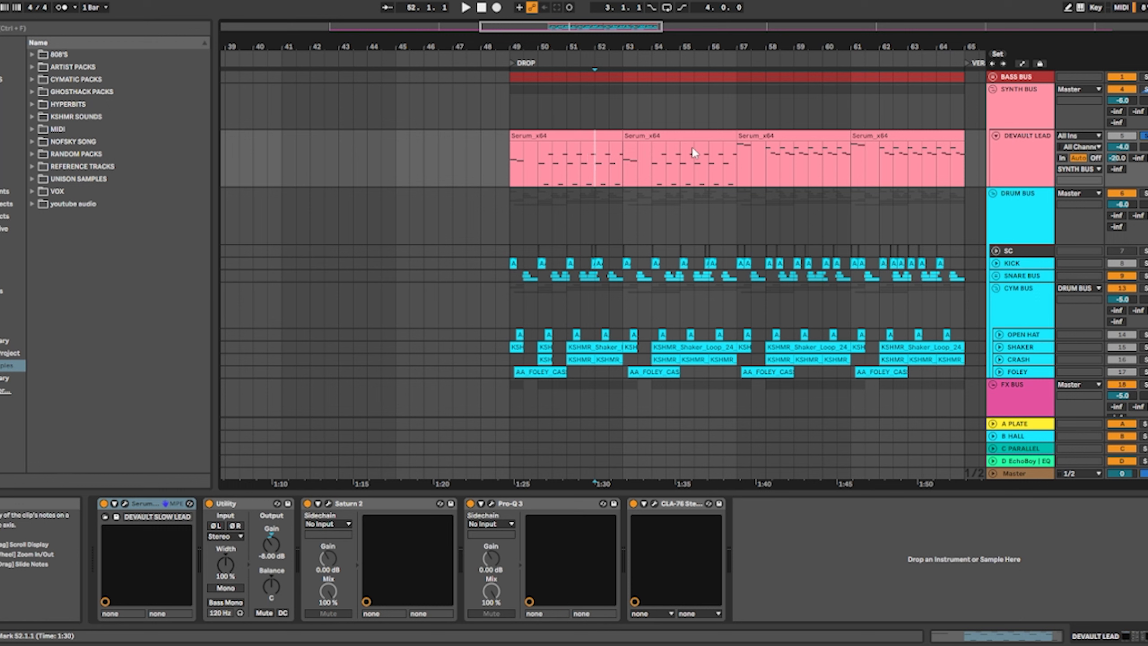
left_click(993, 88)
left_click(992, 76)
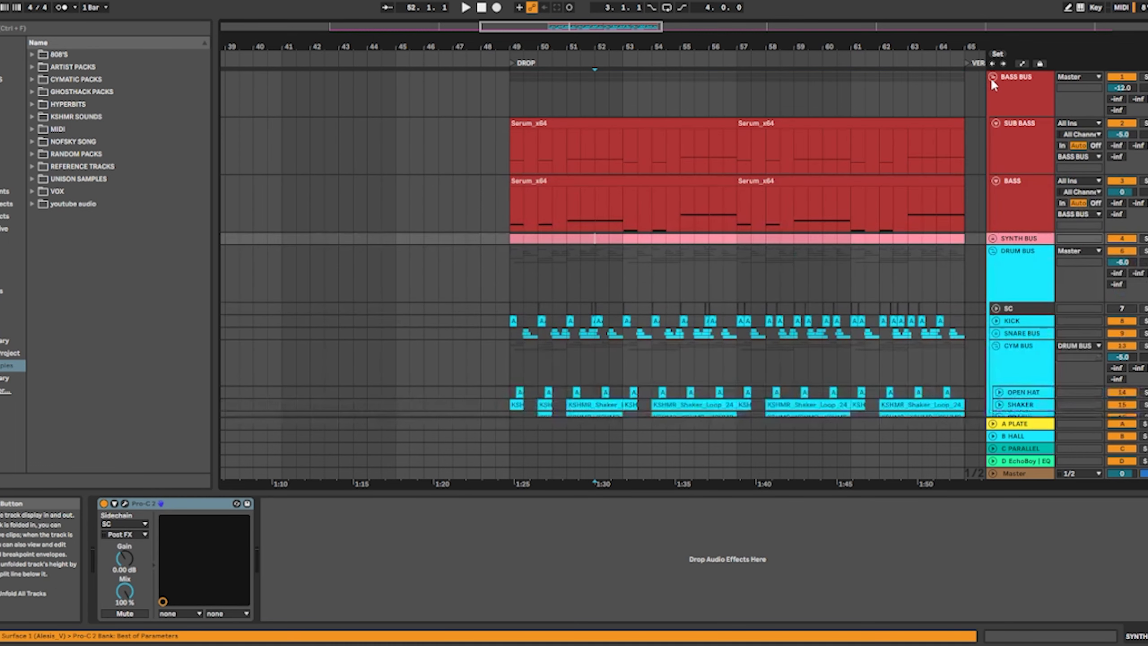
Step: Inspect the SUB BASS track's Serum patch, CLA-76 compressor, RBass and Pro-Q 3 settings one after another, closing each window
left_click(1015, 154)
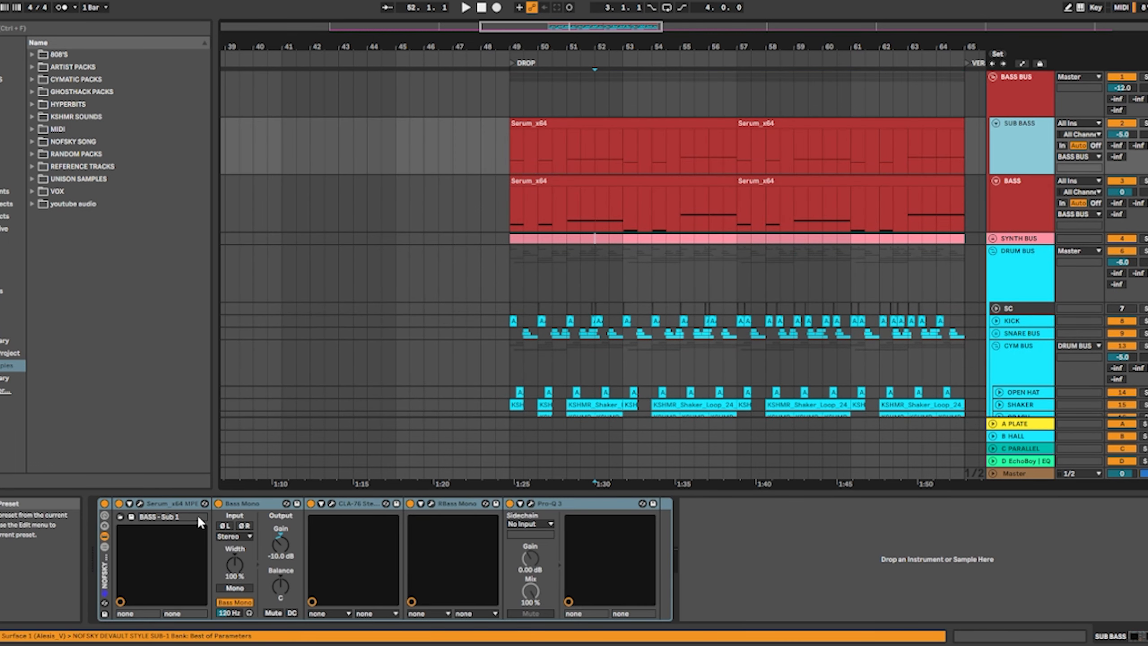
left_click(140, 504)
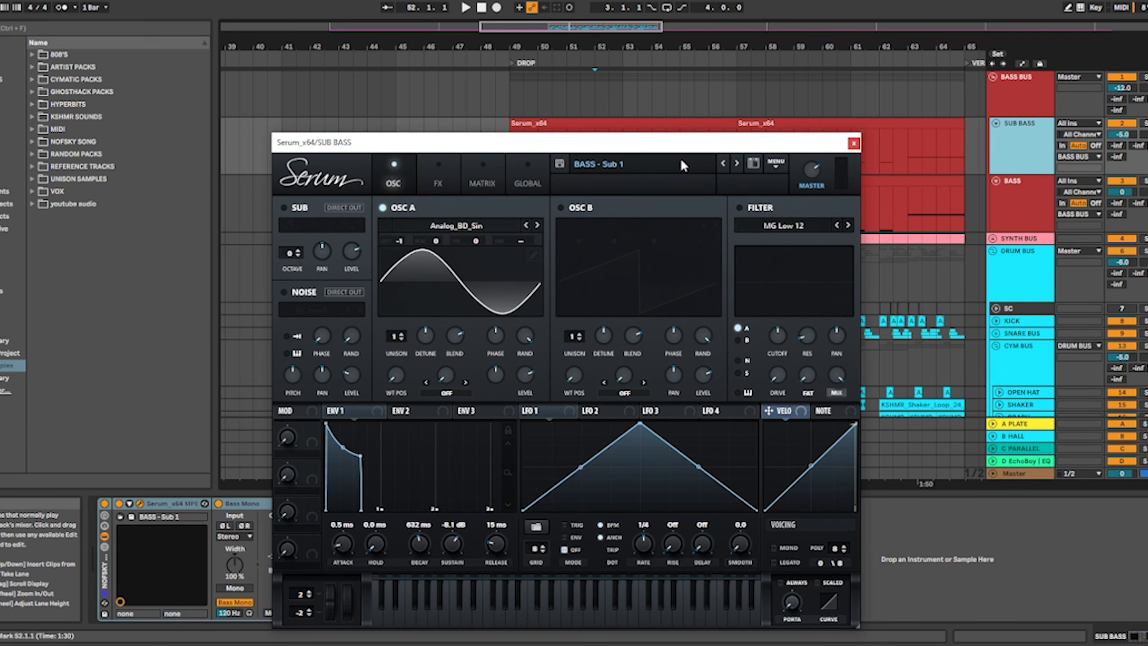
left_click(854, 143)
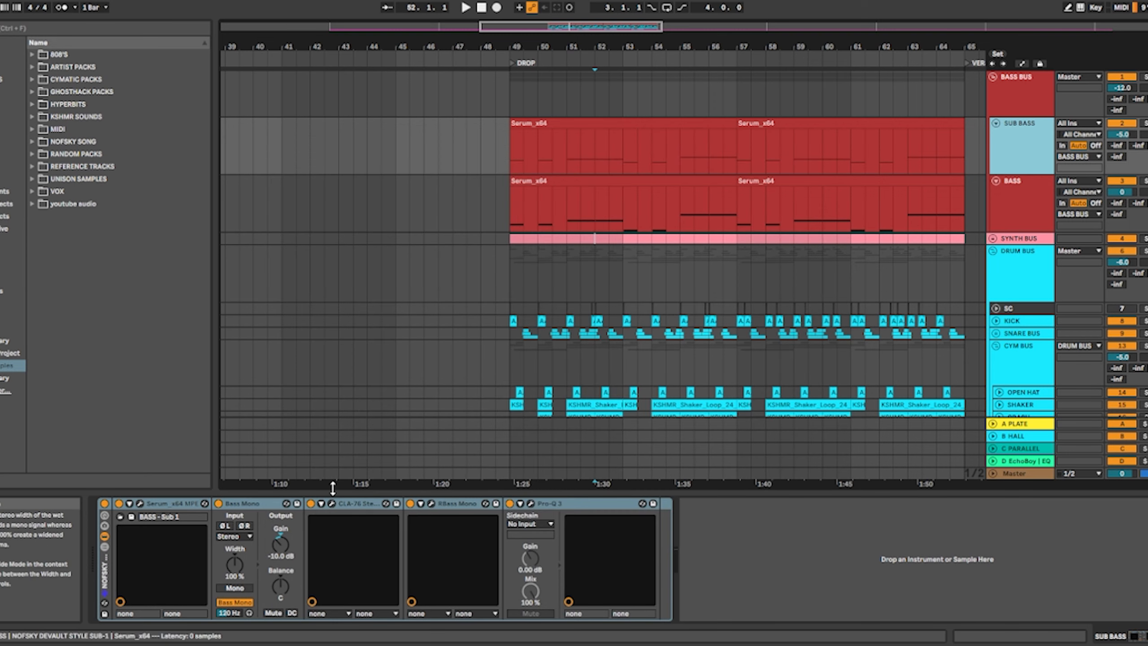
left_click(332, 502)
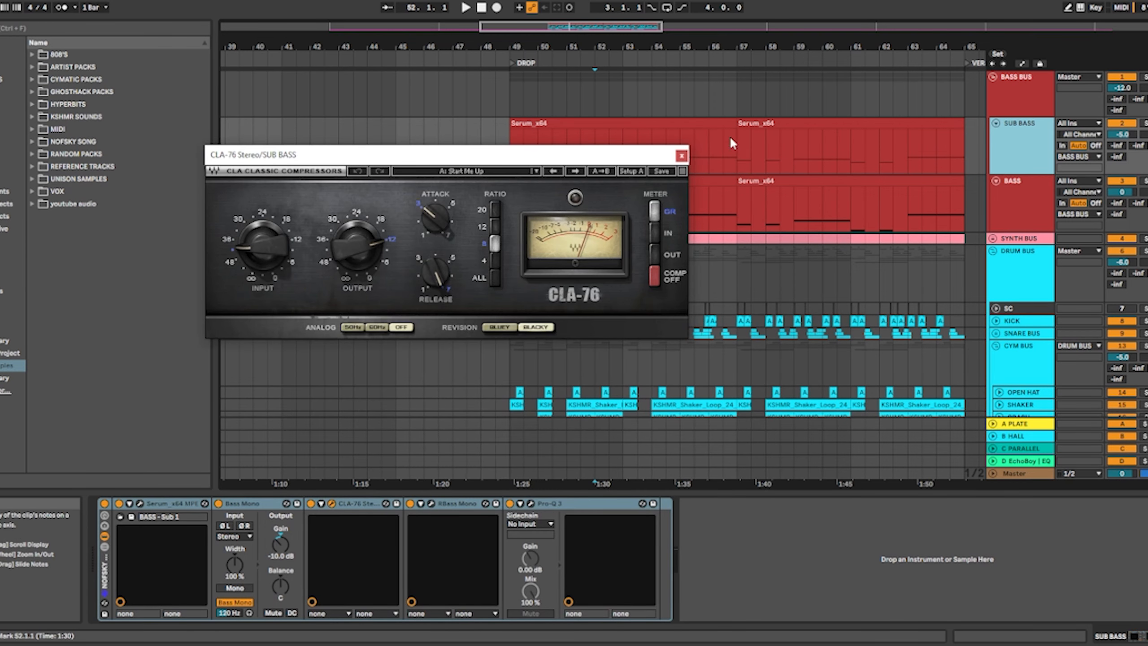
left_click(682, 156)
left_click(432, 503)
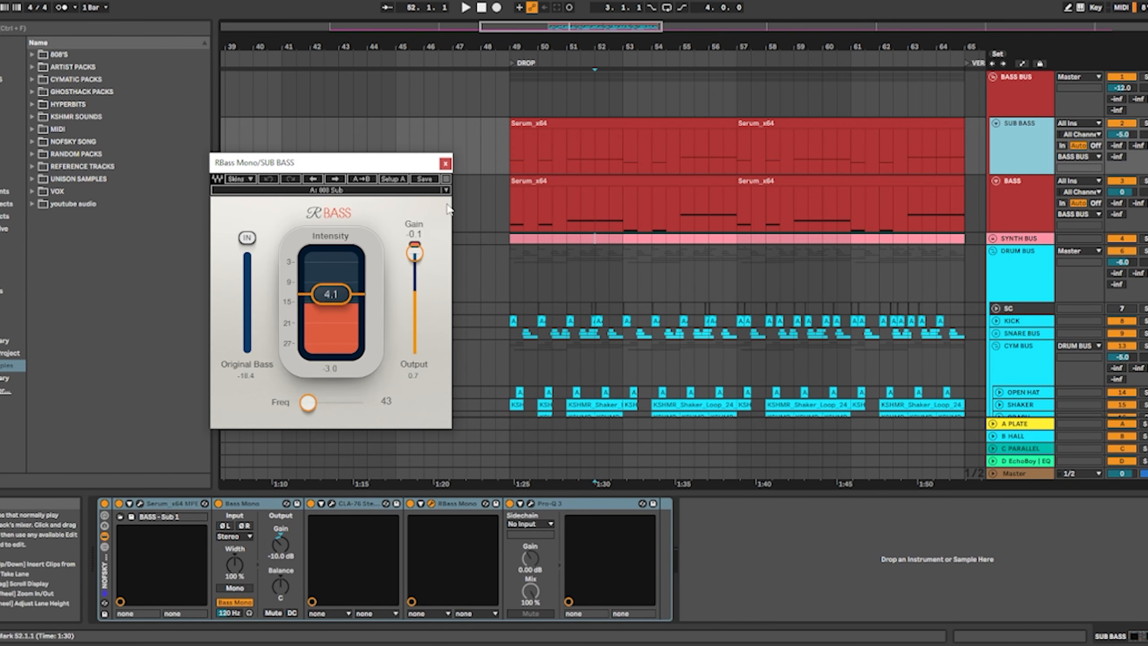
left_click(445, 163)
left_click(530, 503)
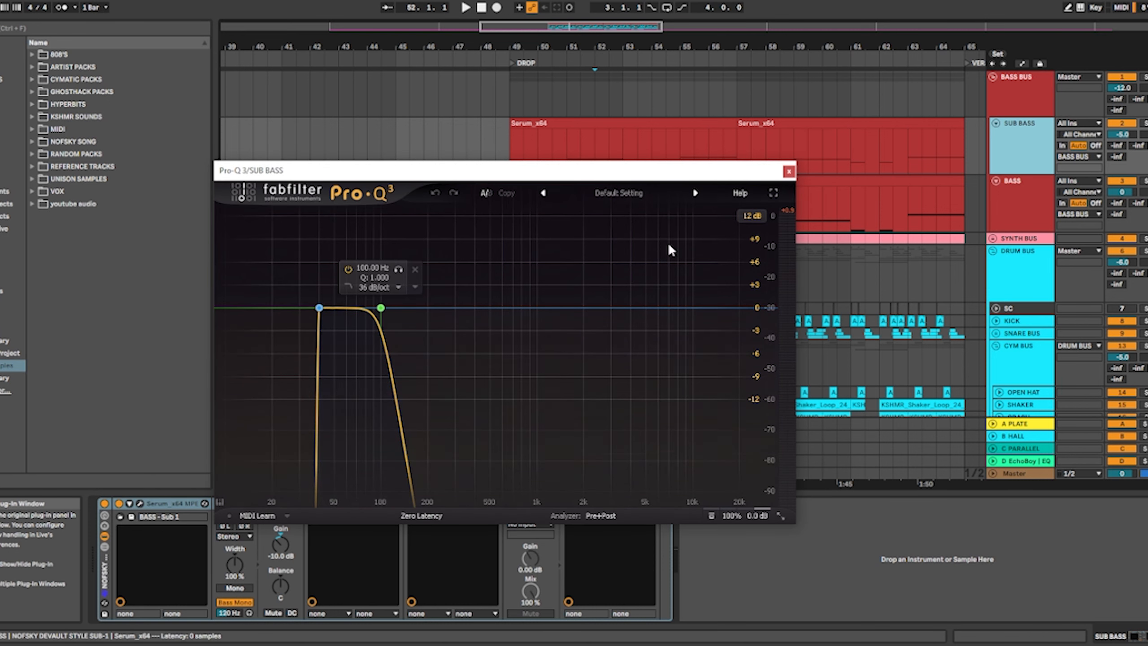
left_click(789, 171)
Step: Inspect the BASS track's Decapitator, CLA-76 and Pro-Q 3 settings one after another, closing each window
left_click(1017, 194)
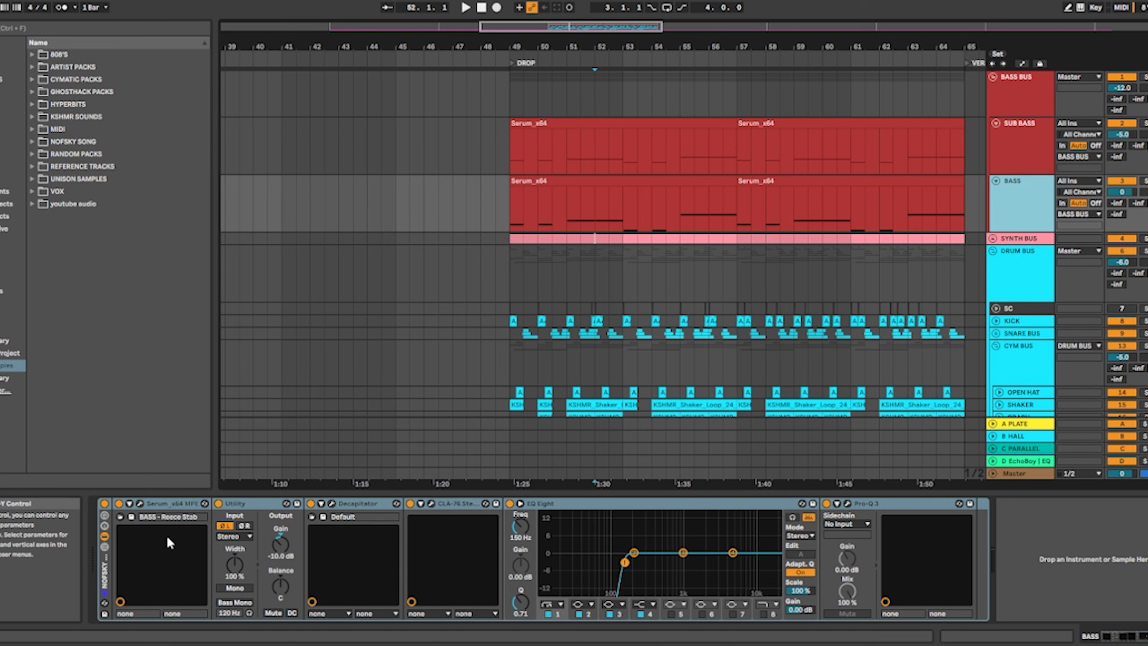
left_click(332, 503)
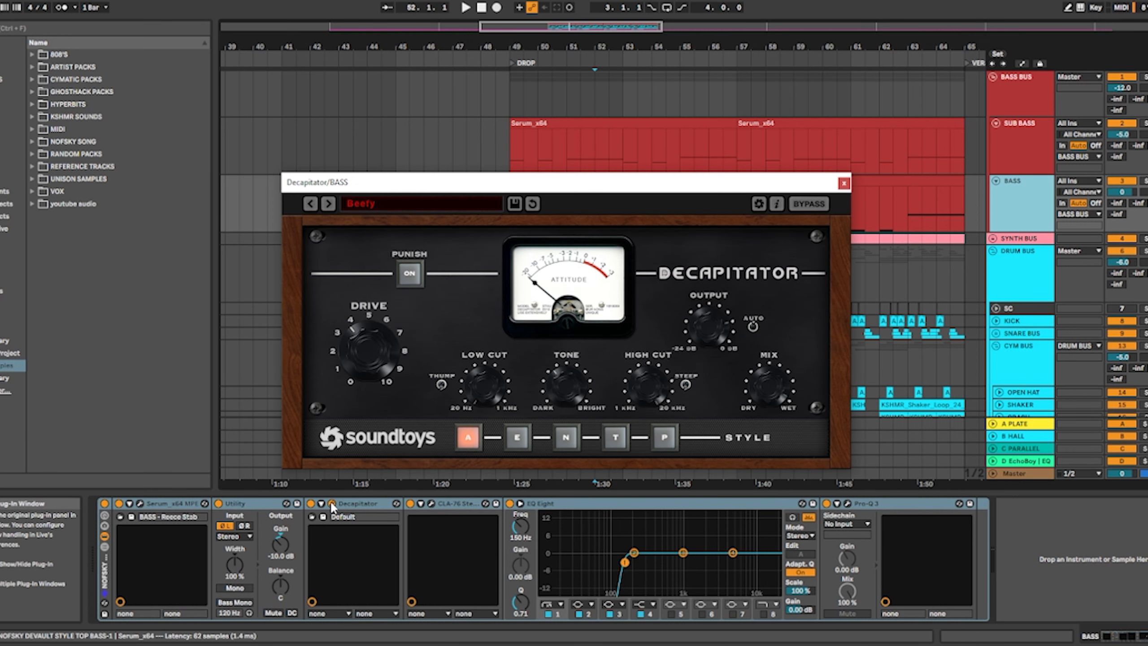
left_click(844, 182)
left_click(431, 503)
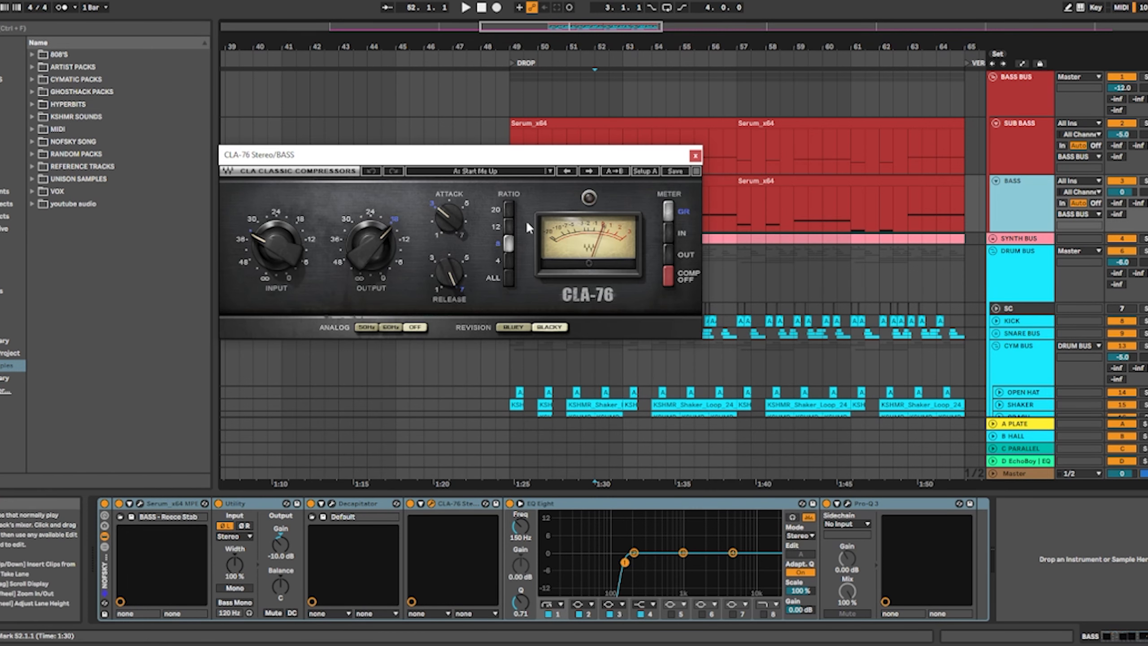
left_click(695, 157)
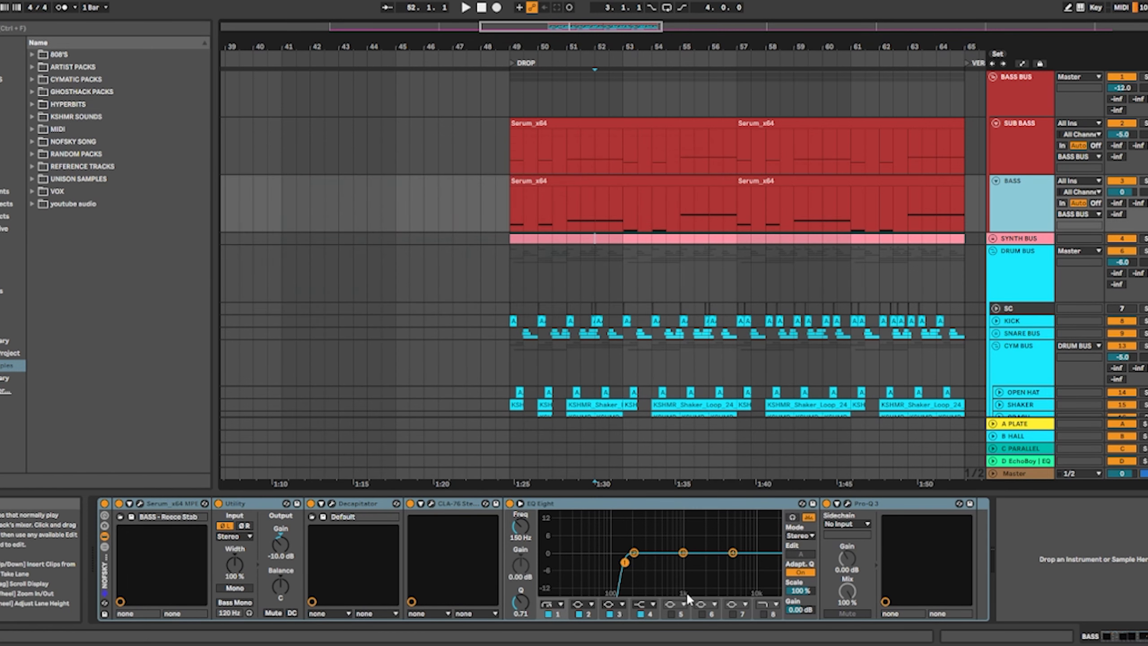
left_click(848, 504)
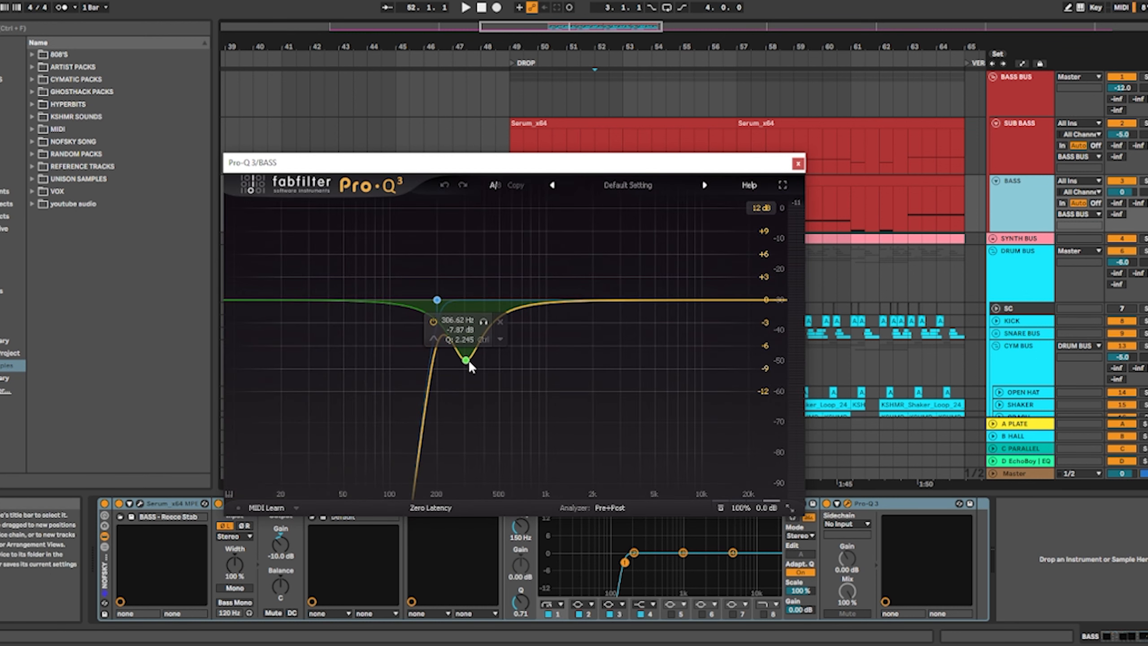
left_click(798, 164)
Step: Show the BASS BUS effects, and play the drop from bar 49 on the SUB BASS track before stopping playback
left_click(1020, 98)
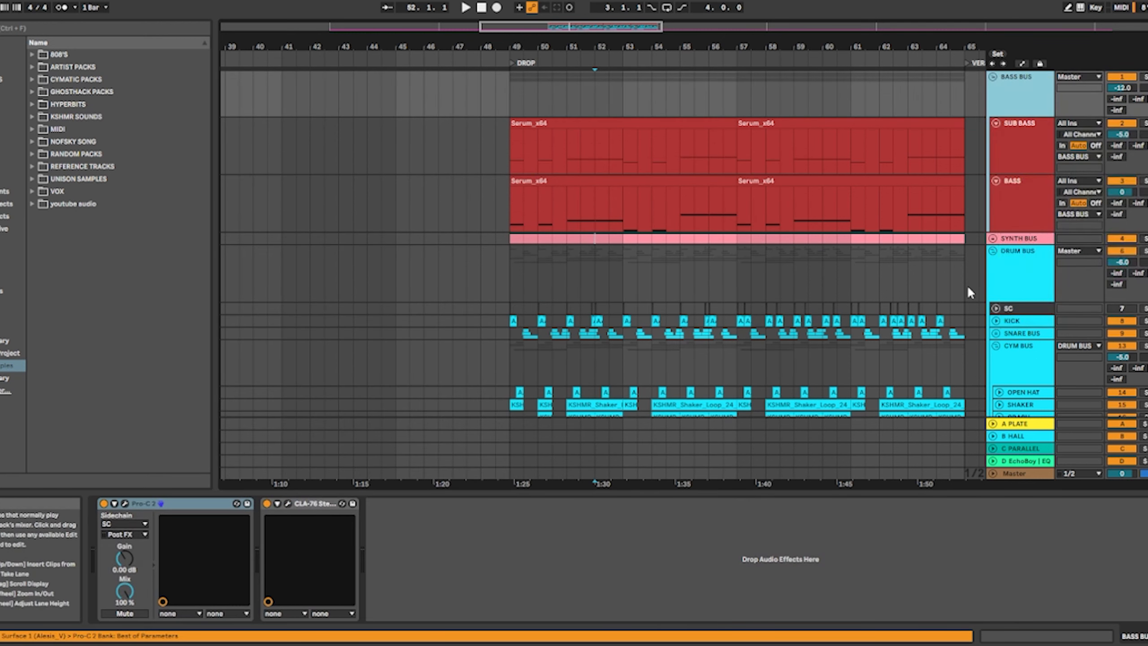
left_click(517, 153)
key("space")
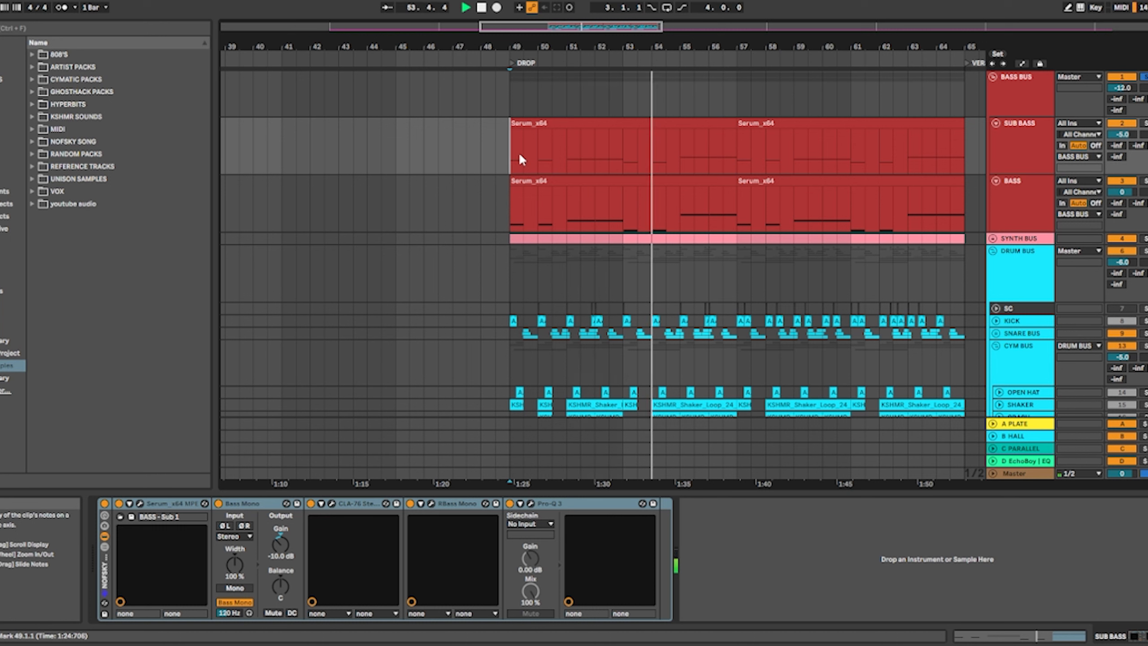
key("space")
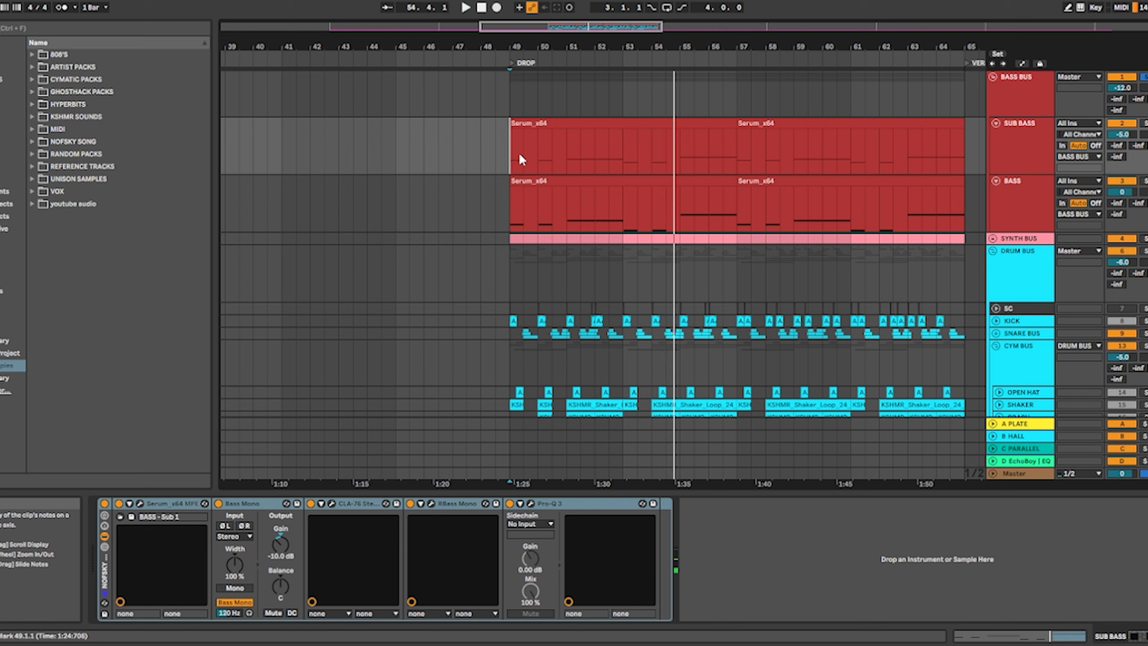
Step: Inspect the CLA-76 compressor on the BASS BUS, close its window and fold the group
left_click(1008, 95)
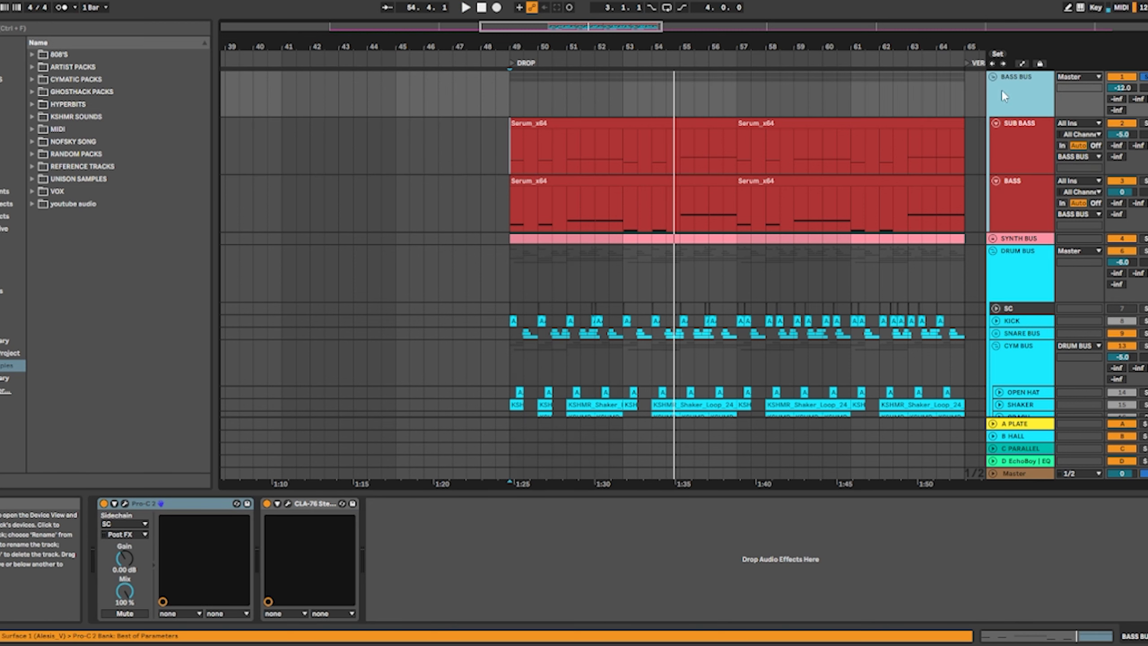
left_click(287, 503)
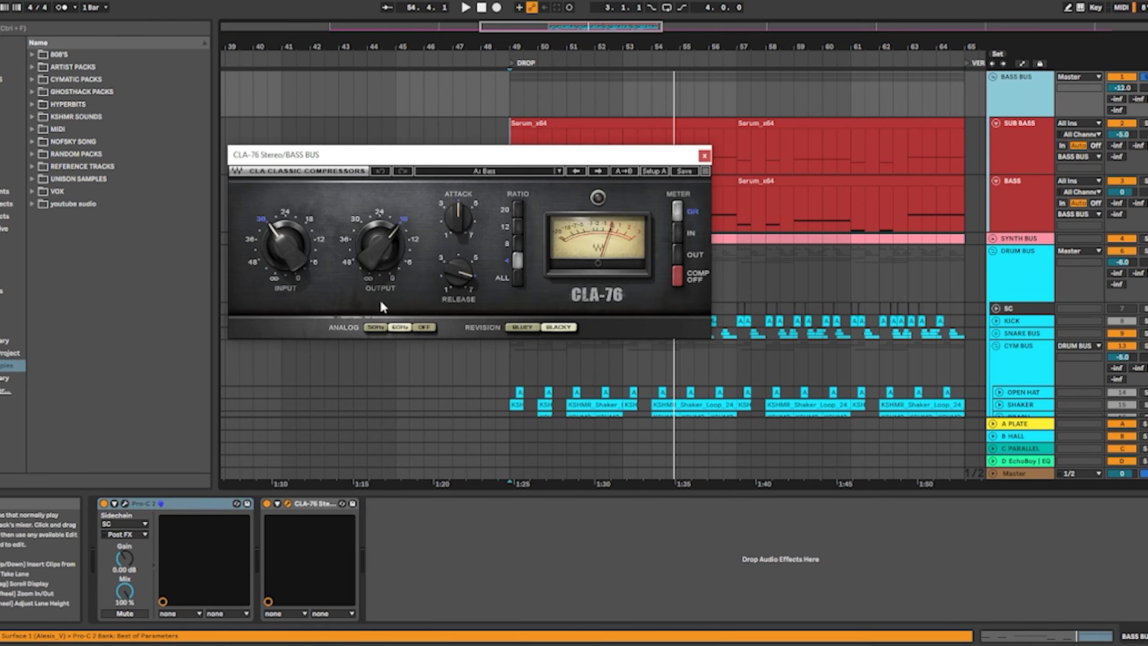
left_click(704, 156)
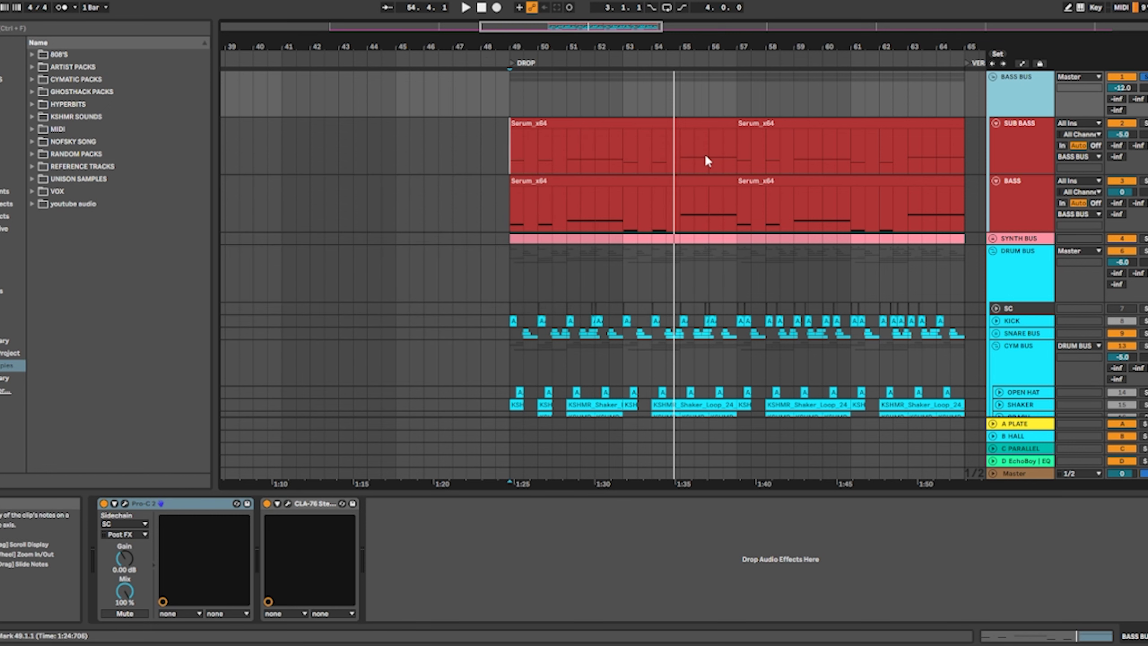
left_click(992, 77)
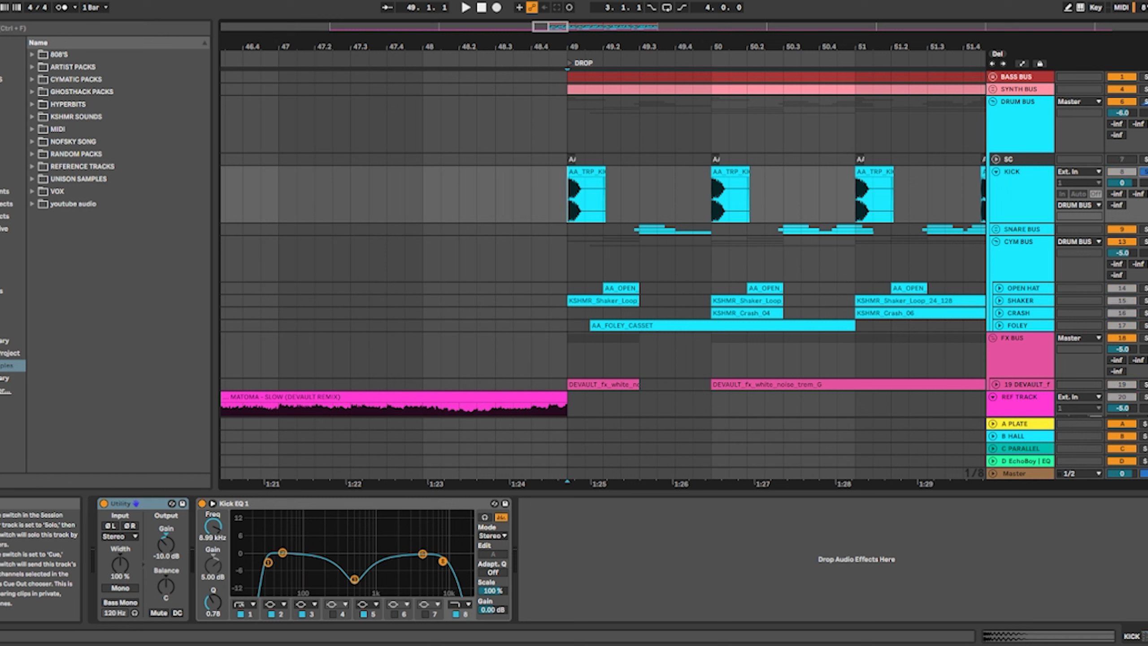
Step: Play the kick pattern from bar 49 and stop playback
key("space")
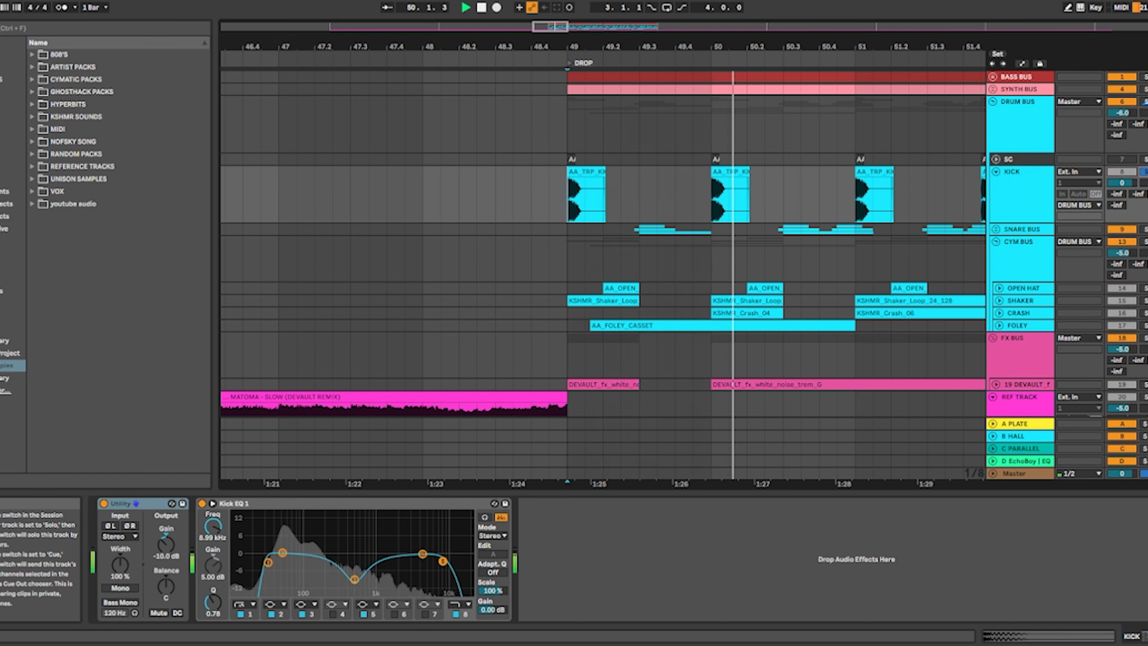
key("space")
Step: Unfold the SNARE BUS group and highlight the first hit on the CLAP track and on the AA_Clap track below it
left_click(1006, 229)
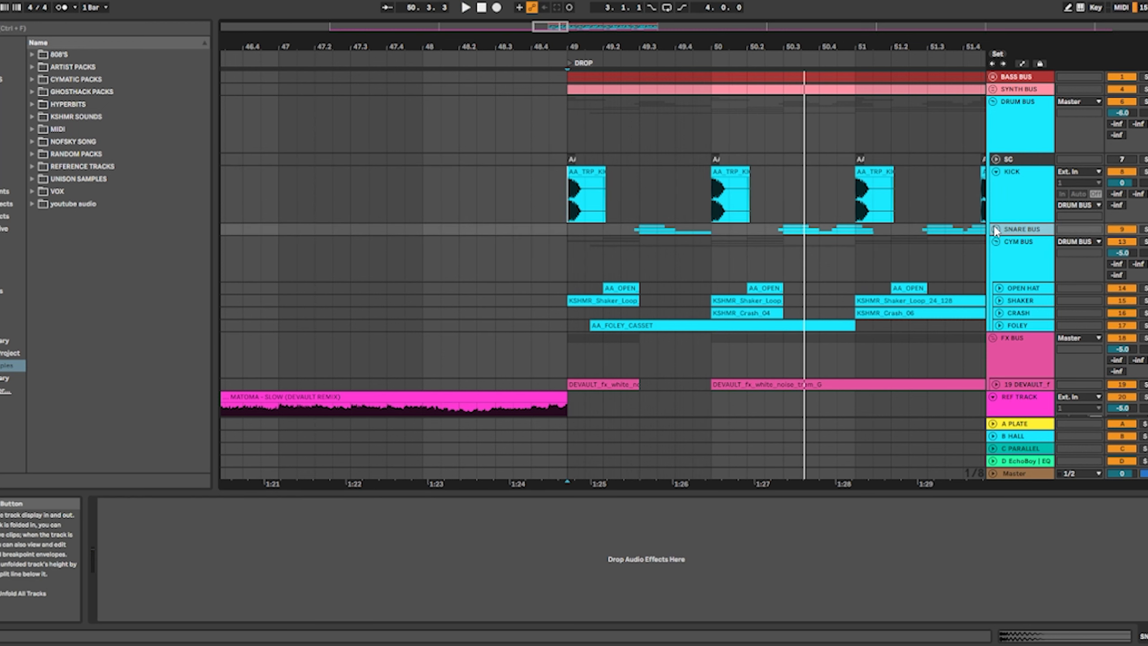
left_click(996, 229)
scroll(773, 248, "down", 2)
left_click_drag(563, 312, 726, 310)
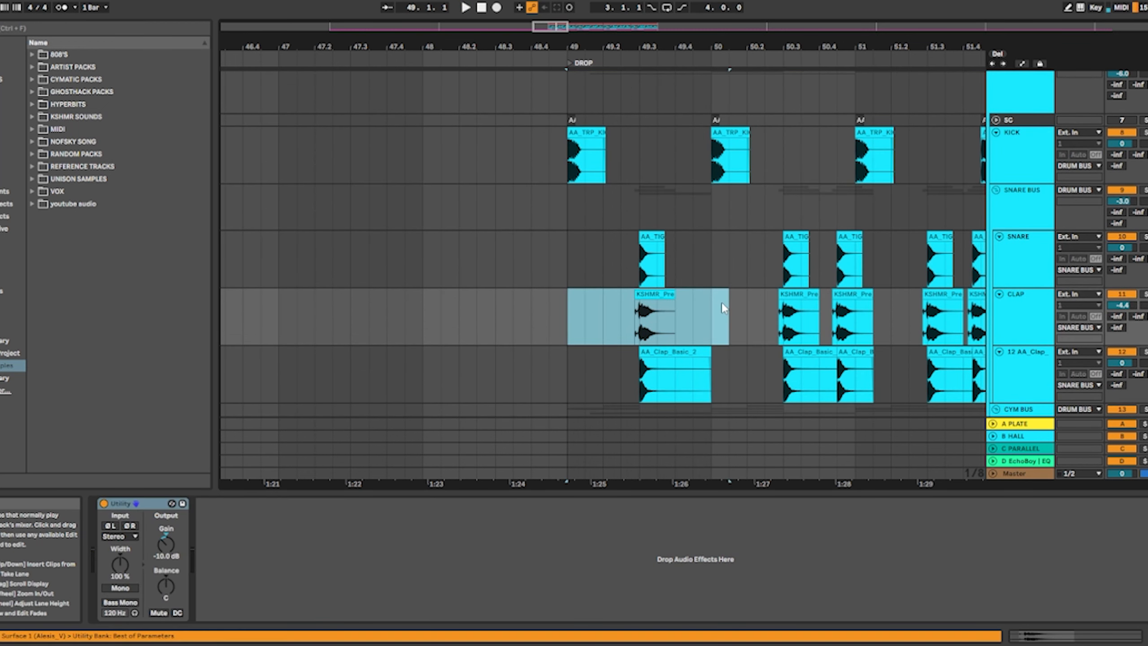
left_click_drag(585, 375, 747, 375)
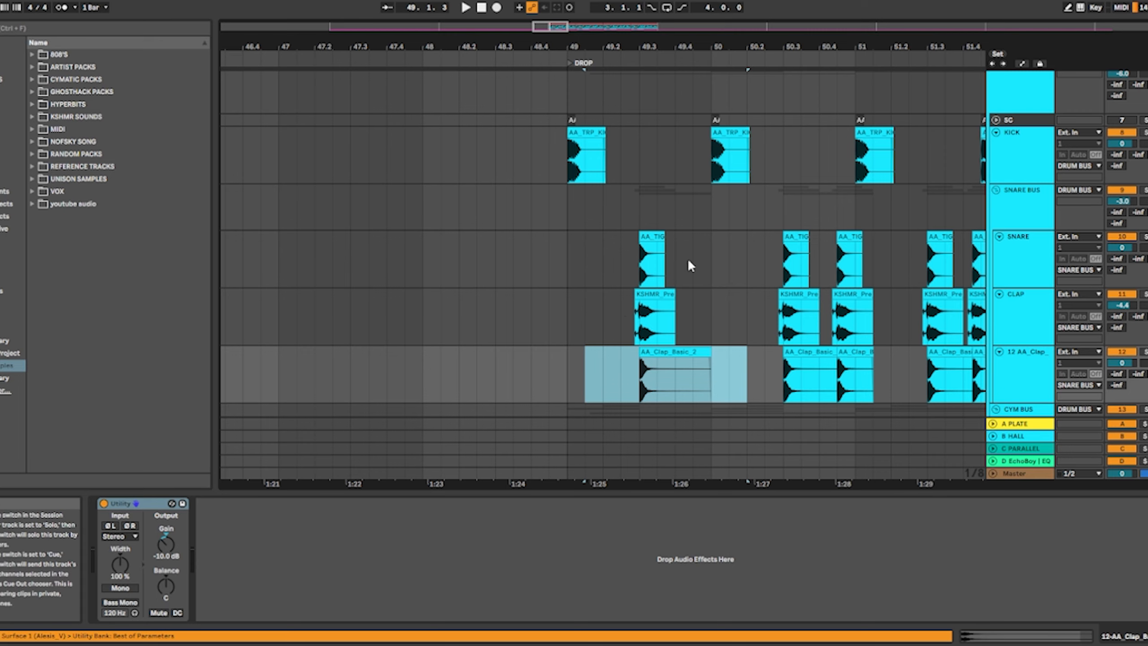
Step: Examine up close how the first snare and the two clap layers are offset in time, and return to the wider arrangement view
scroll(688, 259, "up", 10, "ctrl")
left_click_drag(769, 334, 545, 297)
scroll(462, 294, "up", 4)
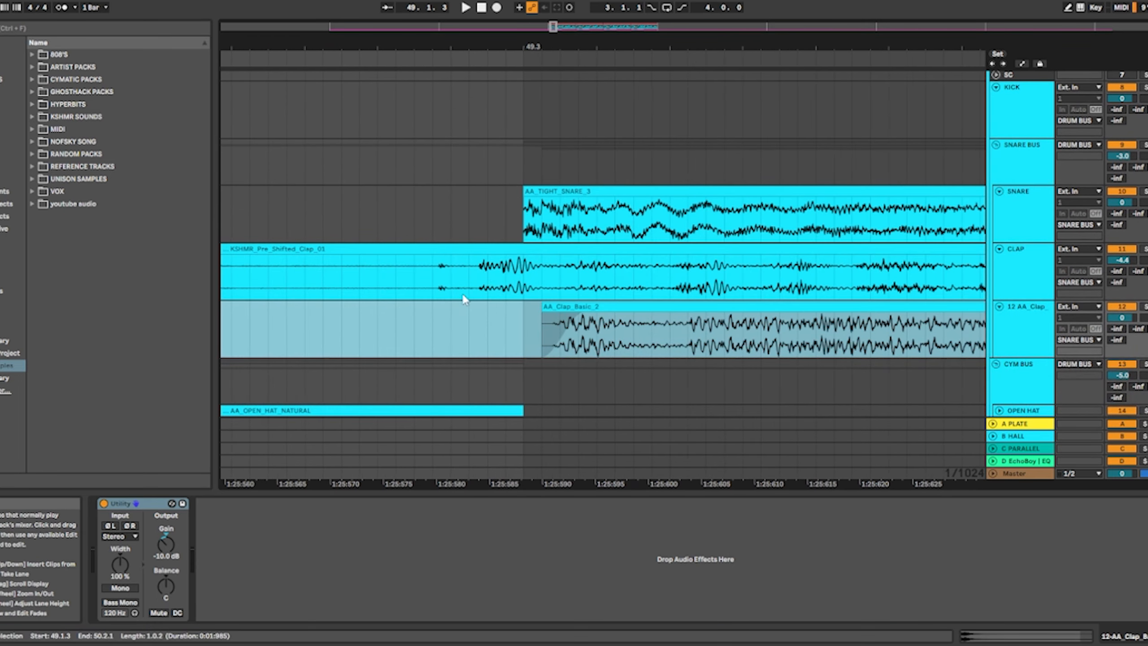
scroll(561, 277, "down", 12)
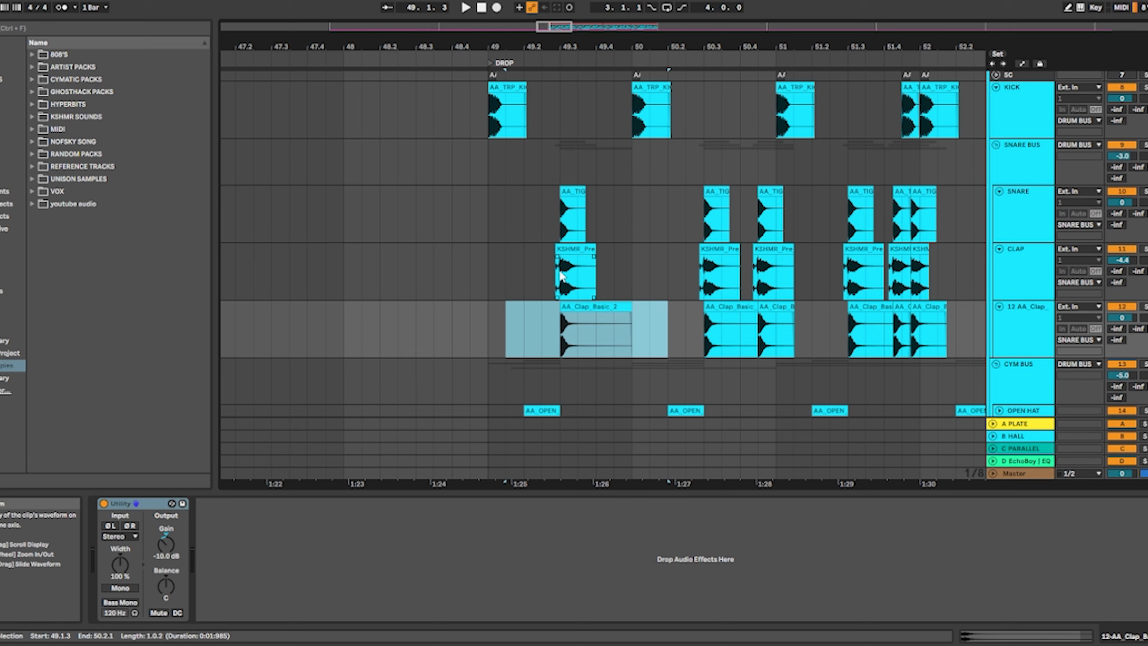
Step: Play the layered snare and clap pattern from bar 49
left_click(499, 213)
key("space")
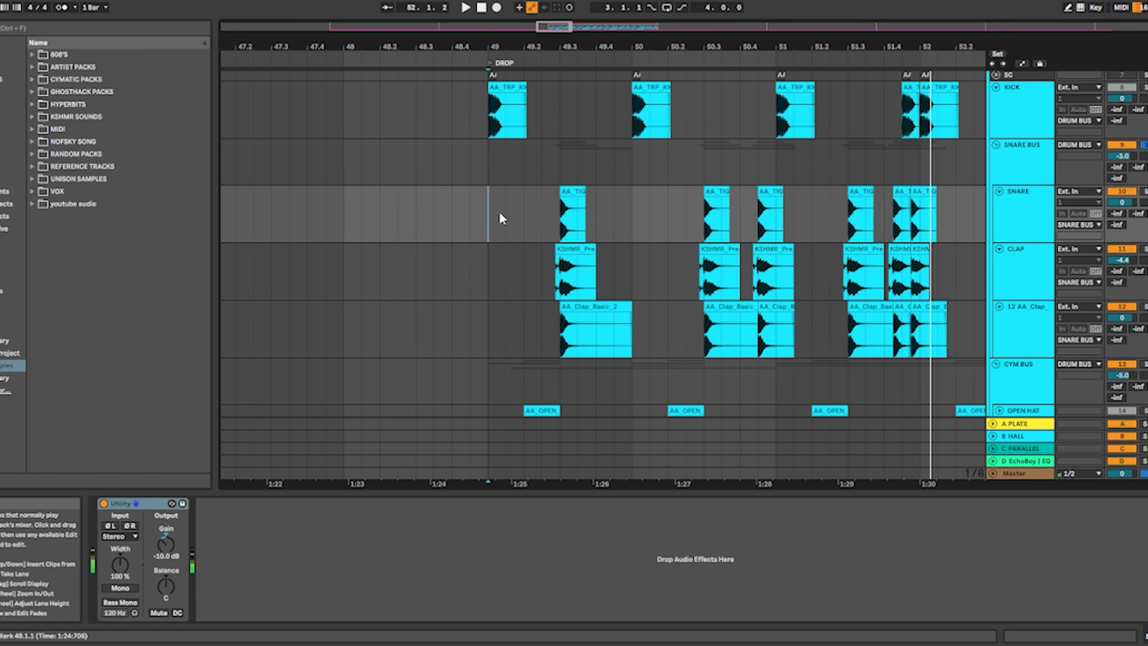
Step: Unfold the OPEN HAT, SHAKER and CRASH tracks inside the CYM BUS group to show their clips
scroll(656, 218, "down", 5)
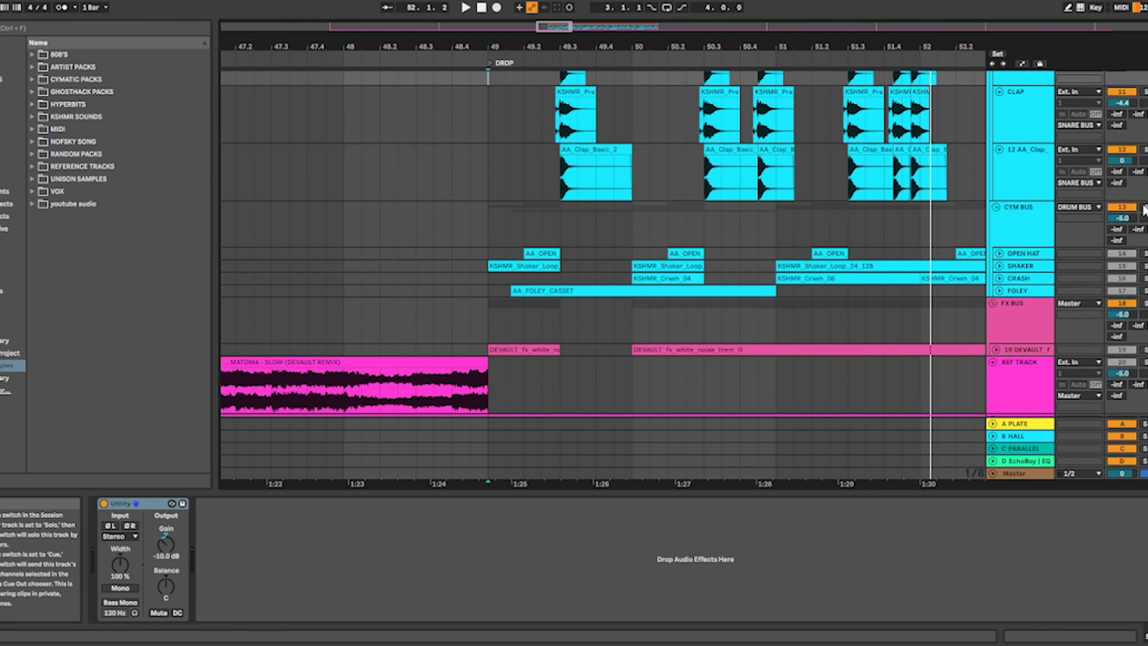
left_click(999, 254)
left_click(1008, 312)
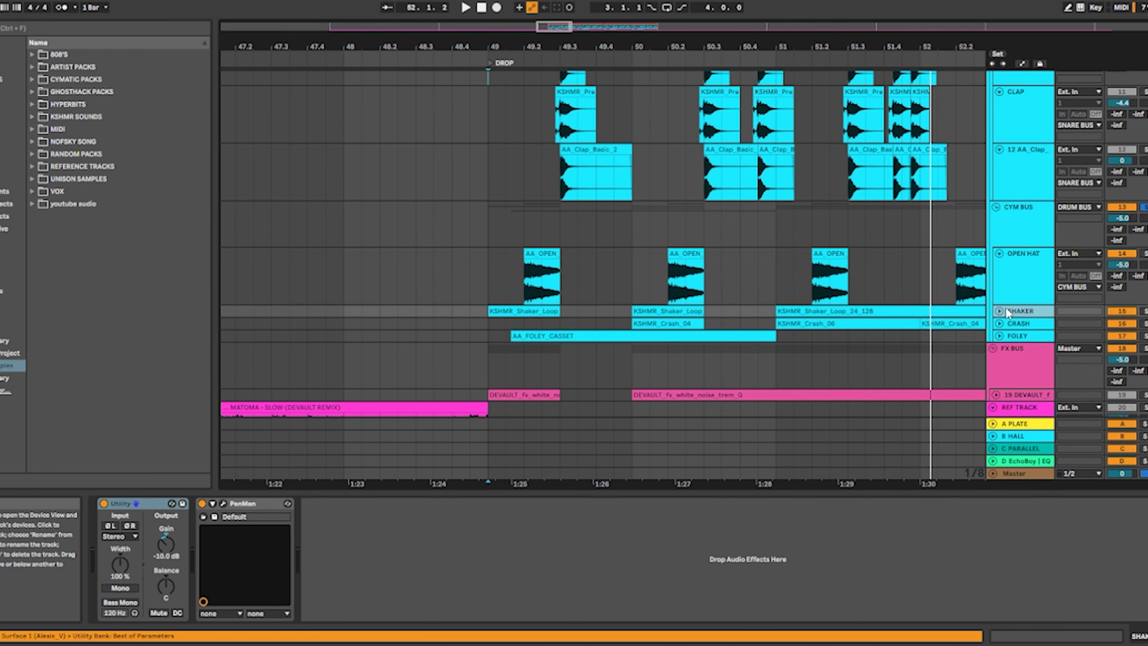
left_click(999, 311)
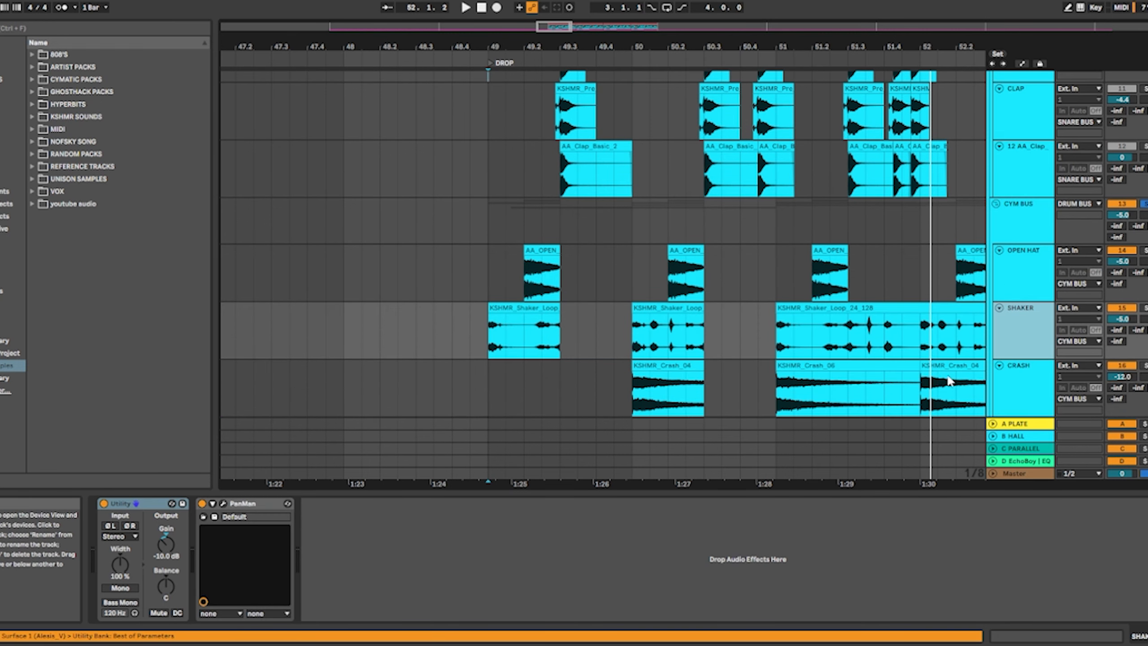
scroll(951, 381, "down", 2)
Step: Highlight the shaker loops across the first bars of the drop and survey the cymbal clips over a wider range
left_click_drag(469, 277, 920, 277)
scroll(838, 272, "down", 4)
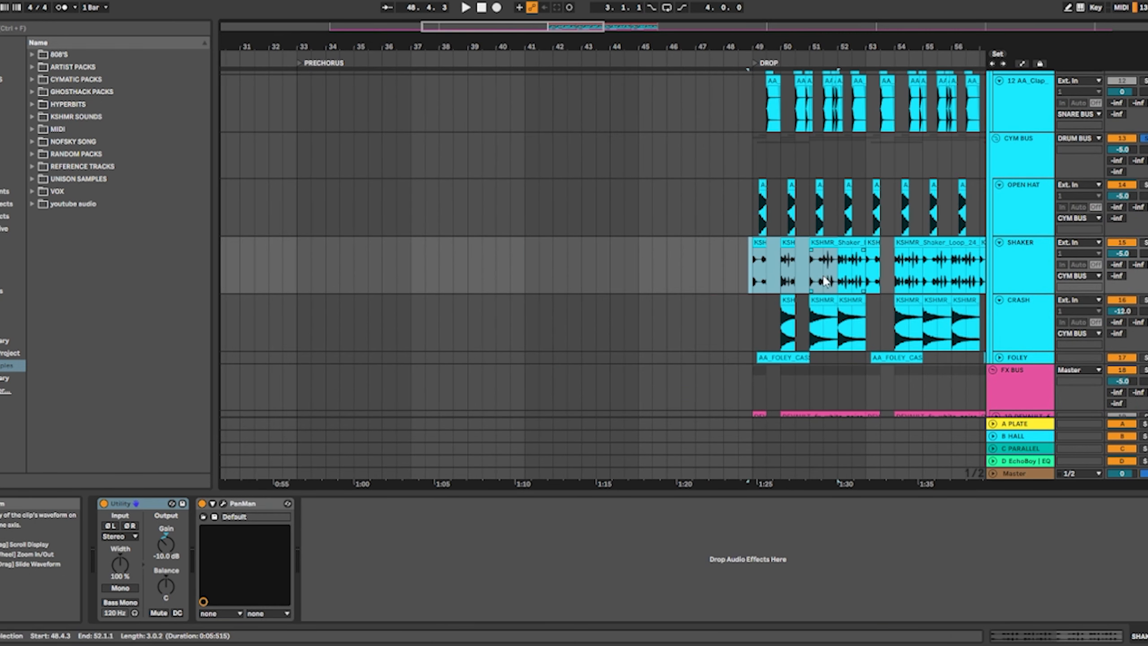
left_click_drag(825, 275, 660, 266)
left_click(661, 268)
scroll(635, 265, "up", 2)
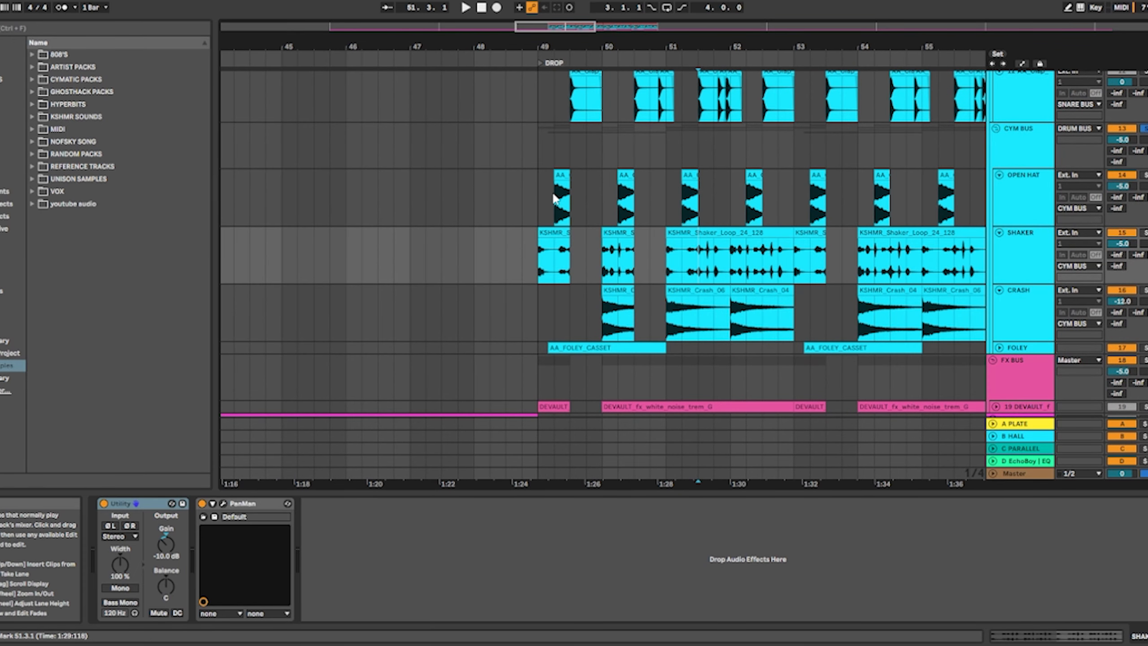
Step: Highlight the first open hat hit, the opening shaker loops and the crash clips from bar 50 for comparison
left_click_drag(554, 194, 578, 192)
left_click_drag(537, 265, 730, 261)
left_click(671, 261)
left_click_drag(600, 314, 799, 316)
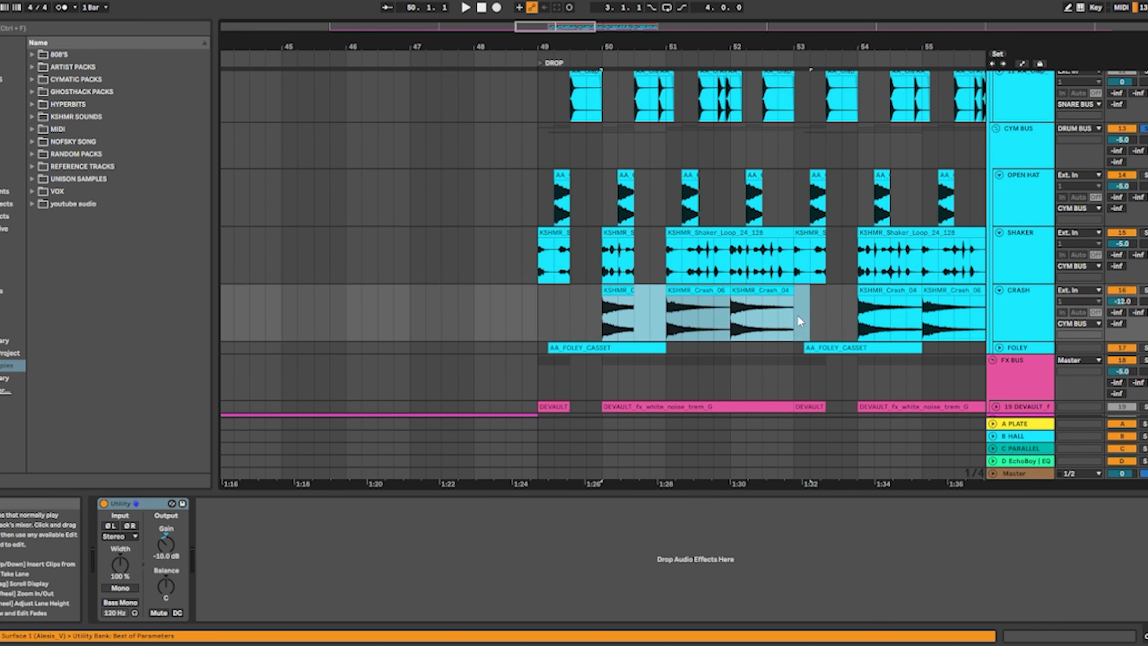
Step: Unfold the FOLEY track and play from its first AA_FOLEY_CASSET clip at 49.2
scroll(799, 316, "down", 1)
left_click(999, 322)
left_click(564, 368)
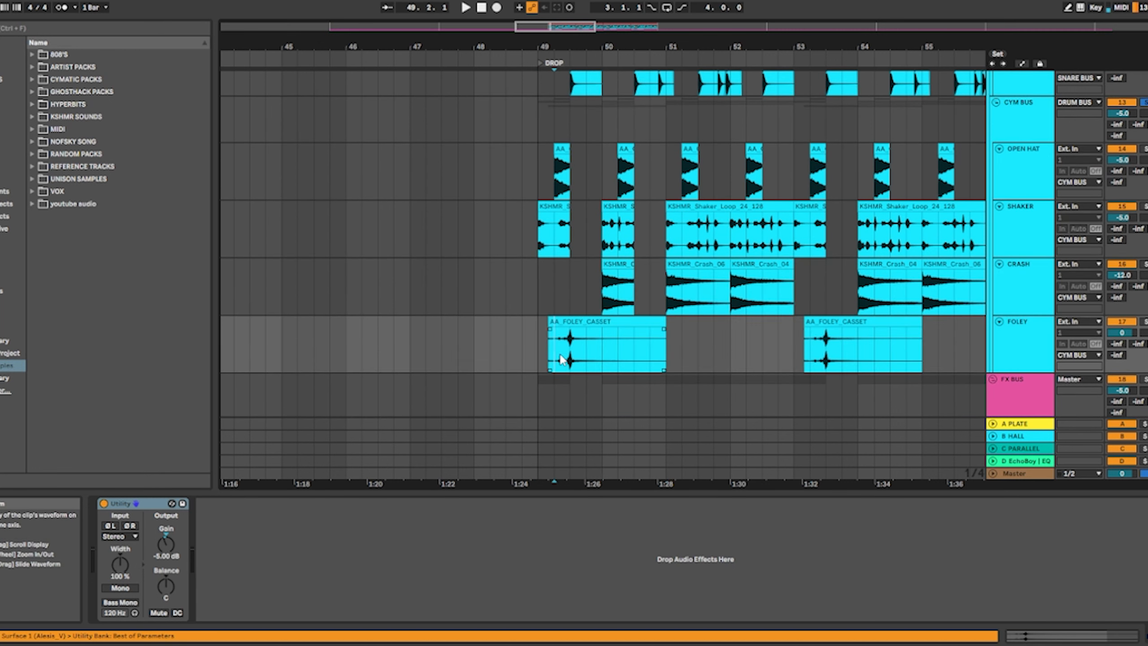
key("space")
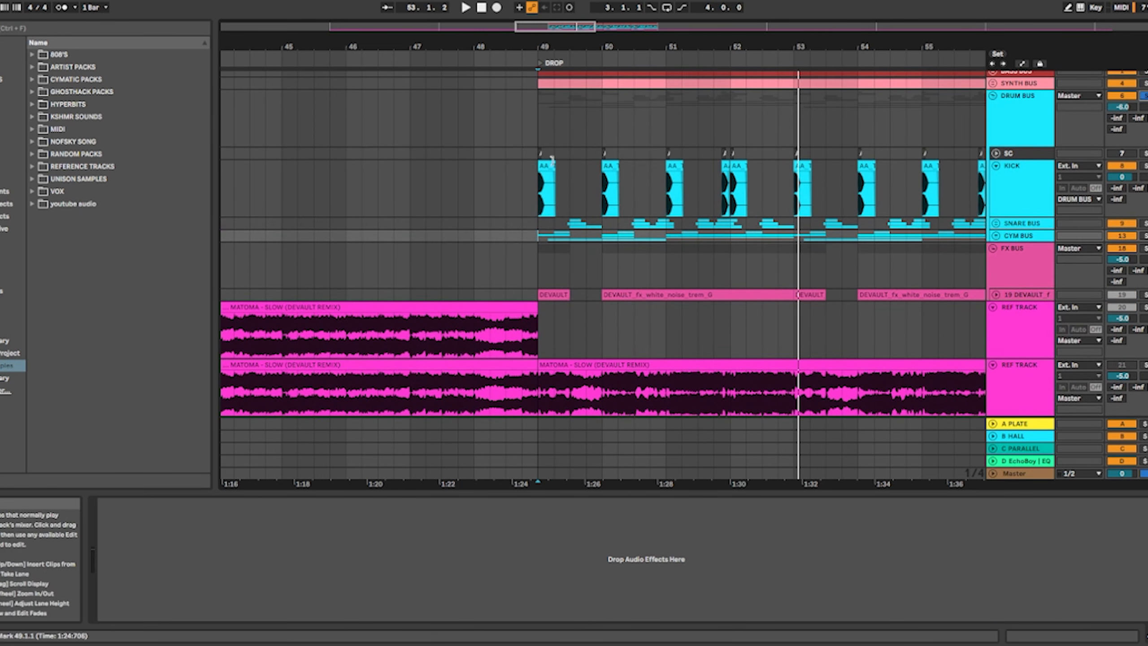
Step: Play the DRUM BUS group from bar 49
left_click(540, 121)
key("space")
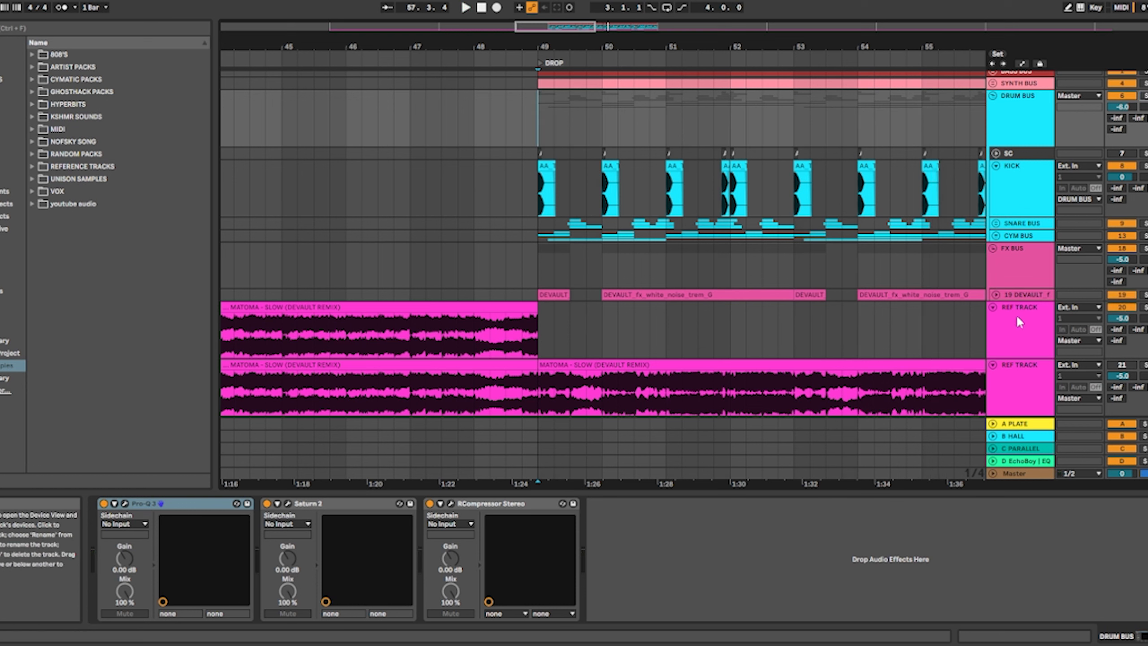
Step: Unfold the DEVAULT white noise track under FX BUS and examine its clips from the start of the drop at bar 49
left_click(996, 294)
left_click_drag(839, 299, 416, 251)
scroll(414, 245, "down", 5, "ctrl")
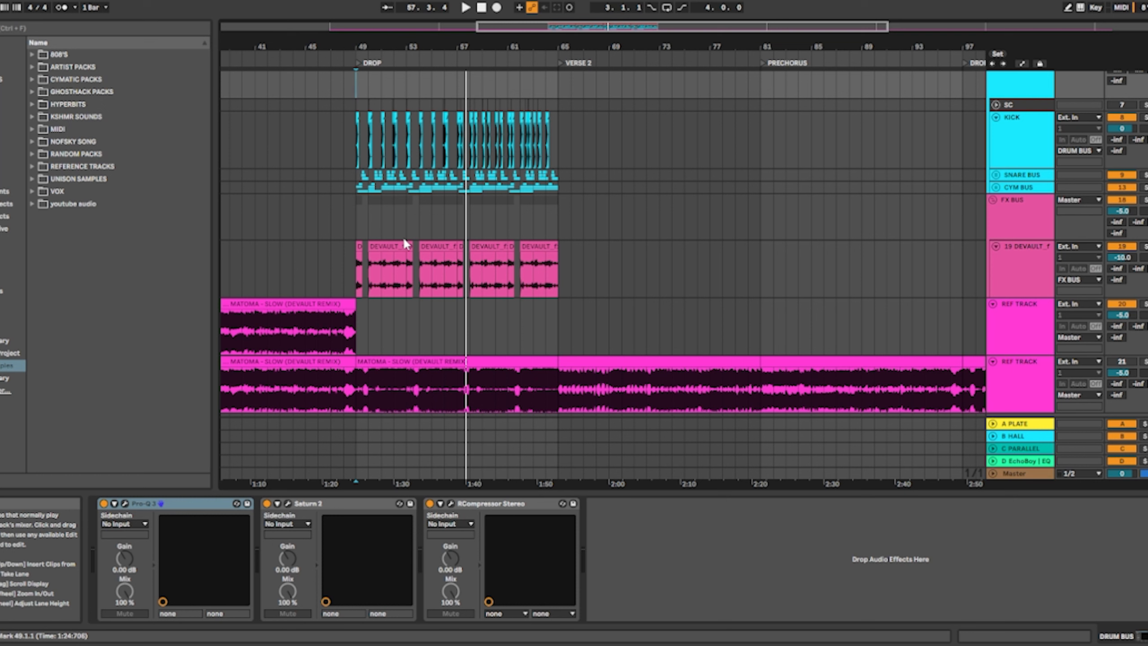
scroll(362, 258, "up", 5)
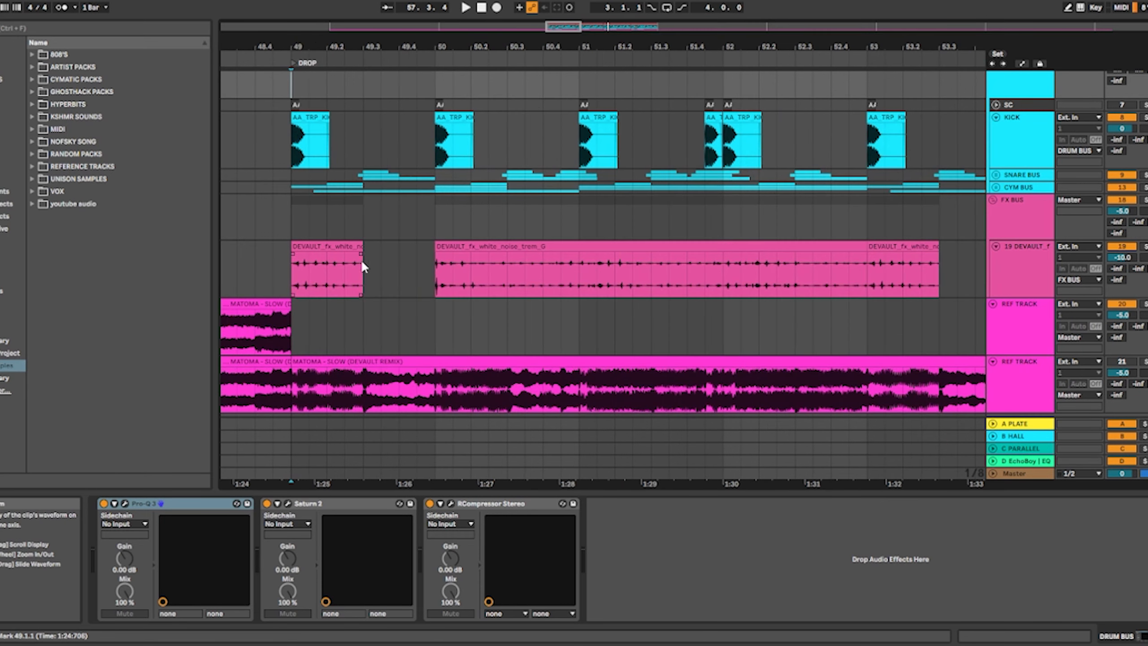
left_click(294, 269)
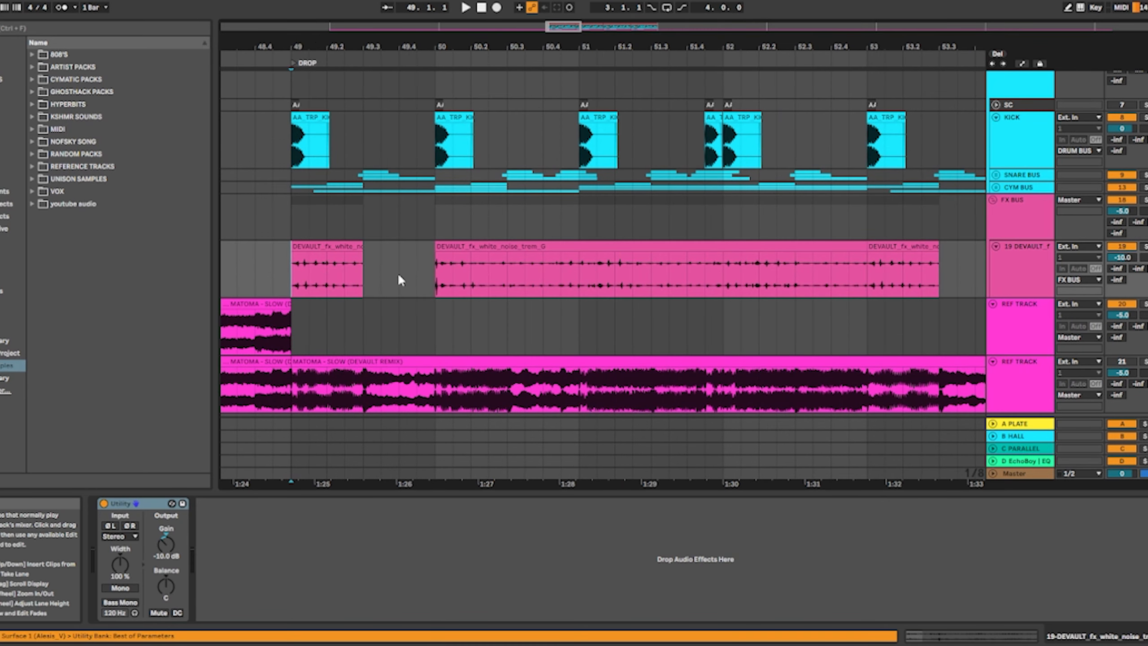
Step: Solo the white noise track, play it from bar 50 and stop playback
left_click(438, 275)
left_click(1145, 246)
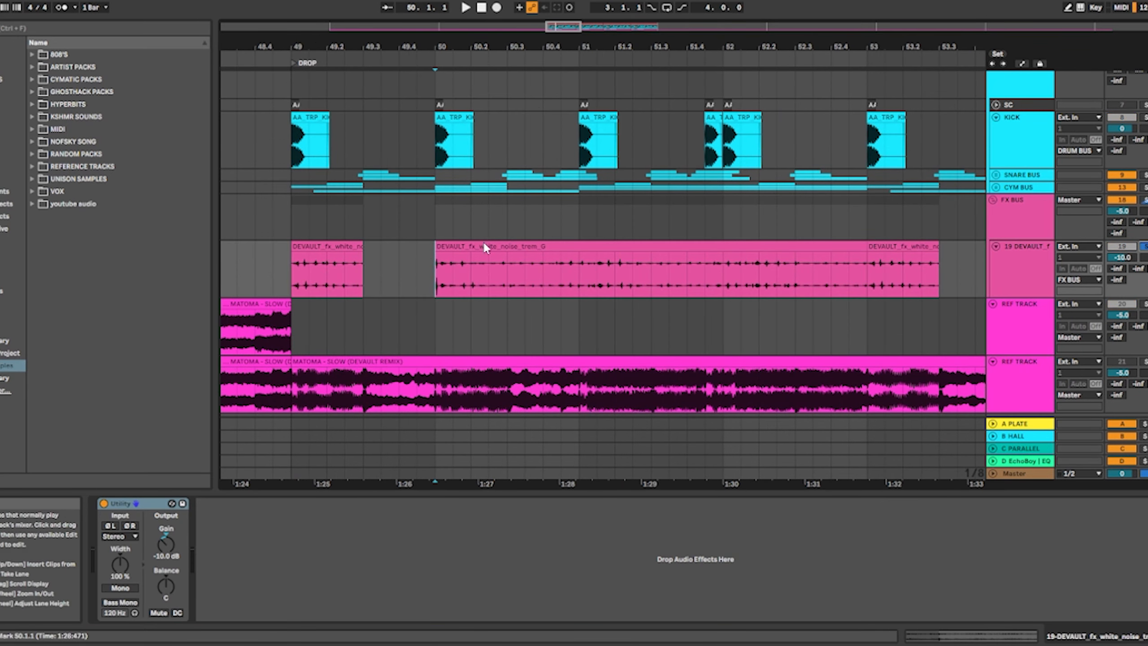
key("space")
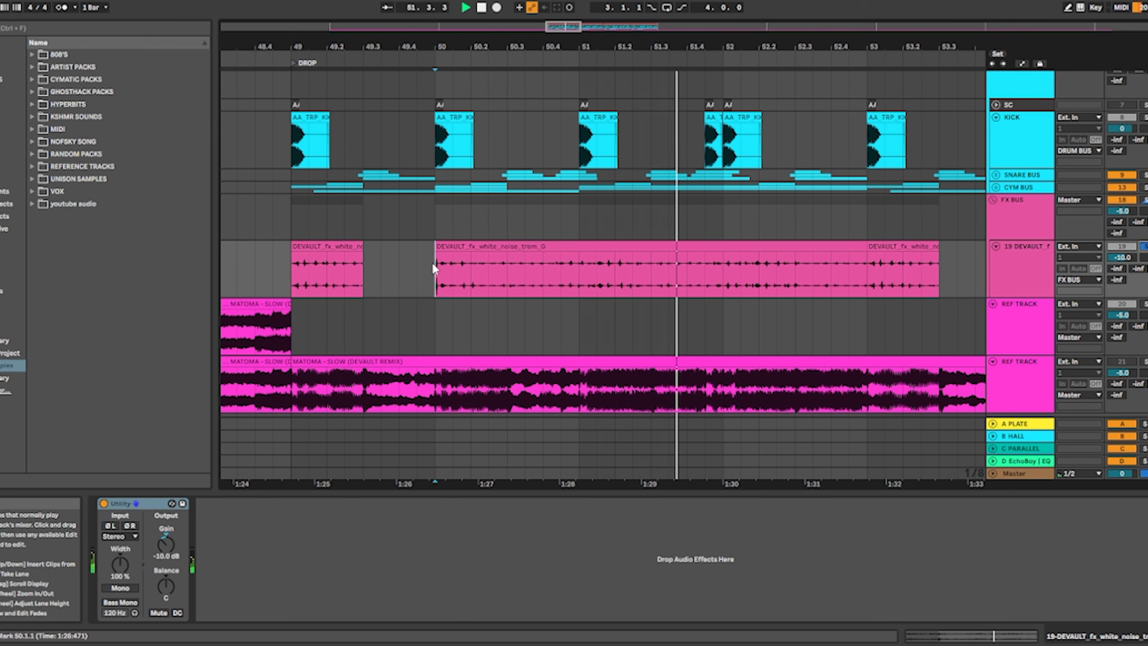
key("space")
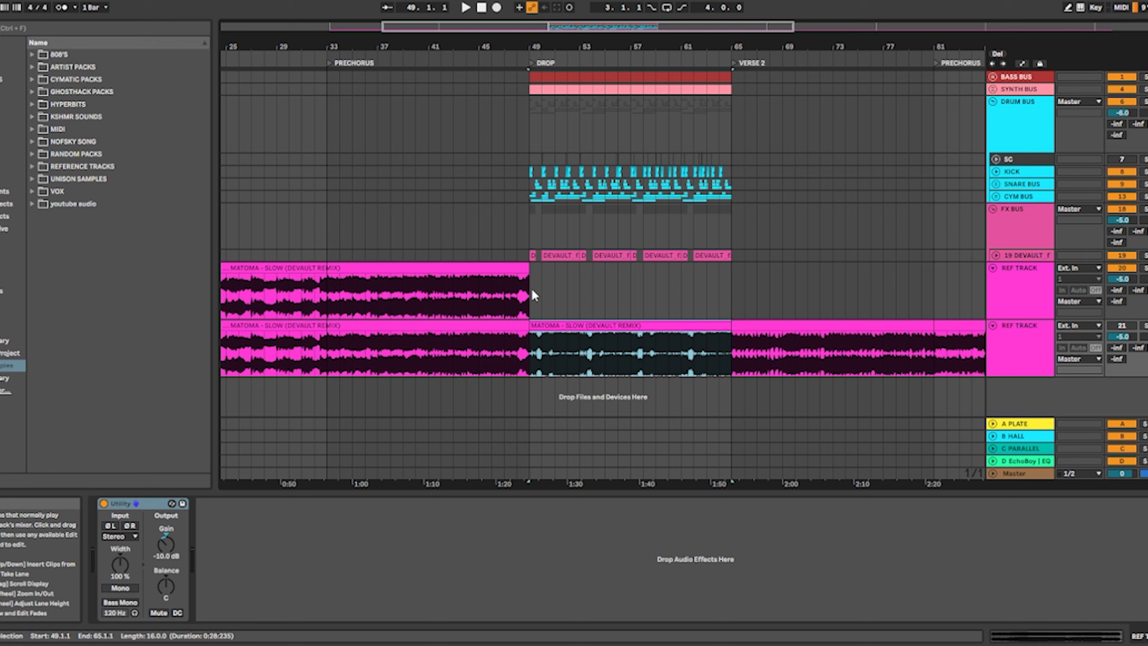
Step: Place the insert marker at bar 41 and unfold the SYNTH BUS group, the KICK track and the SNARE BUS group
left_click(428, 226)
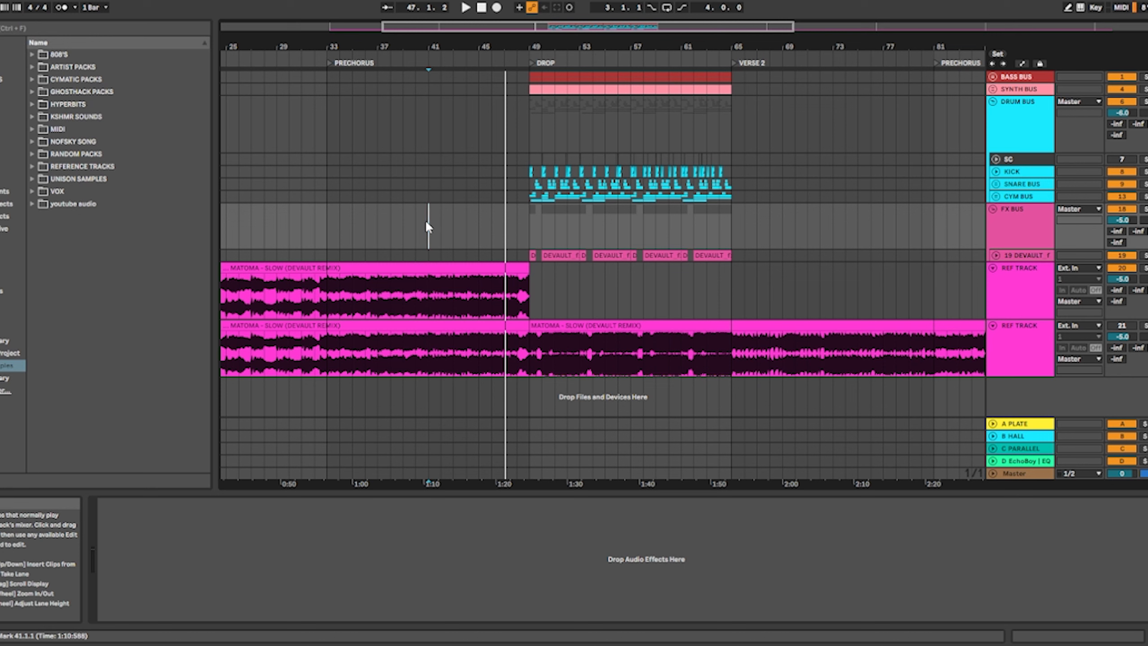
left_click(992, 90)
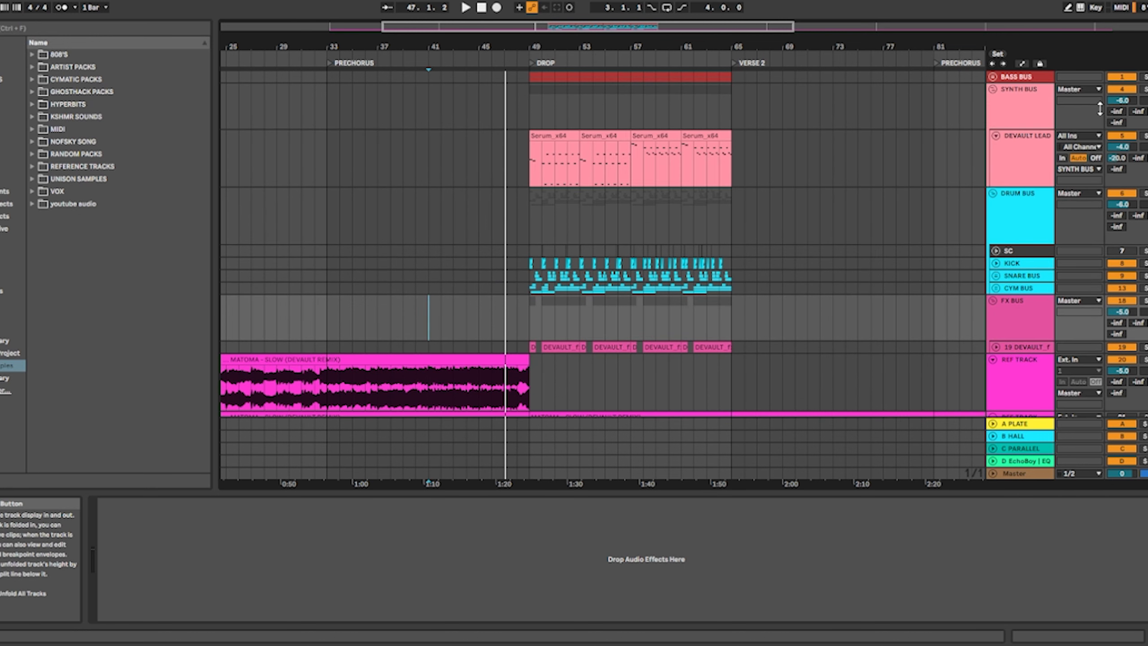
left_click(996, 263)
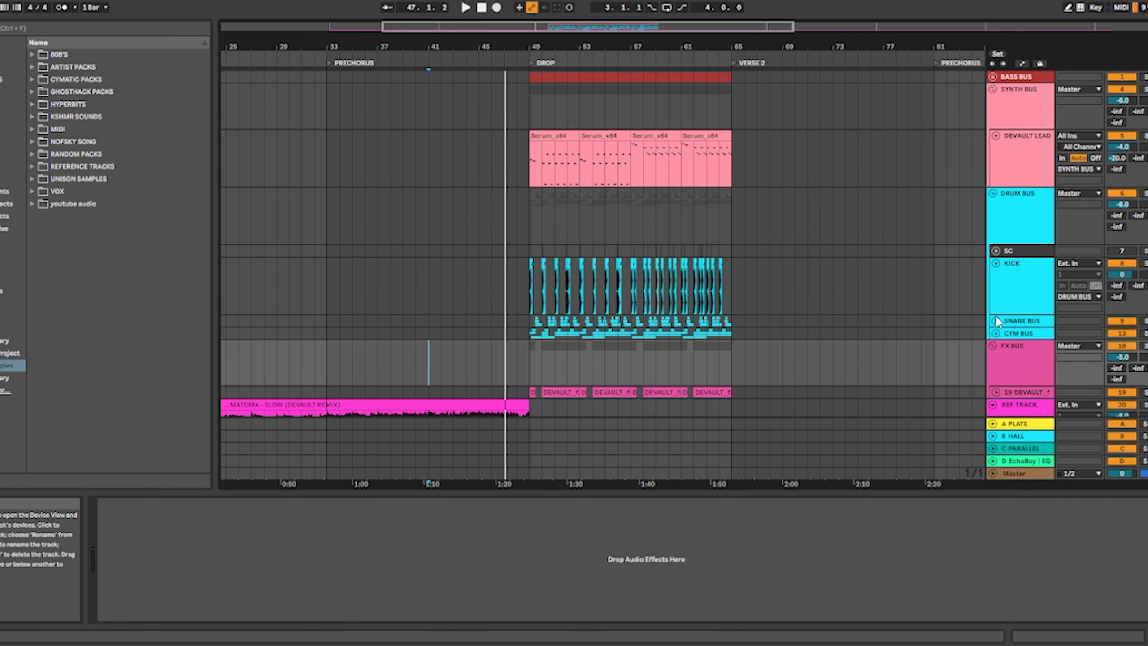
left_click(996, 320)
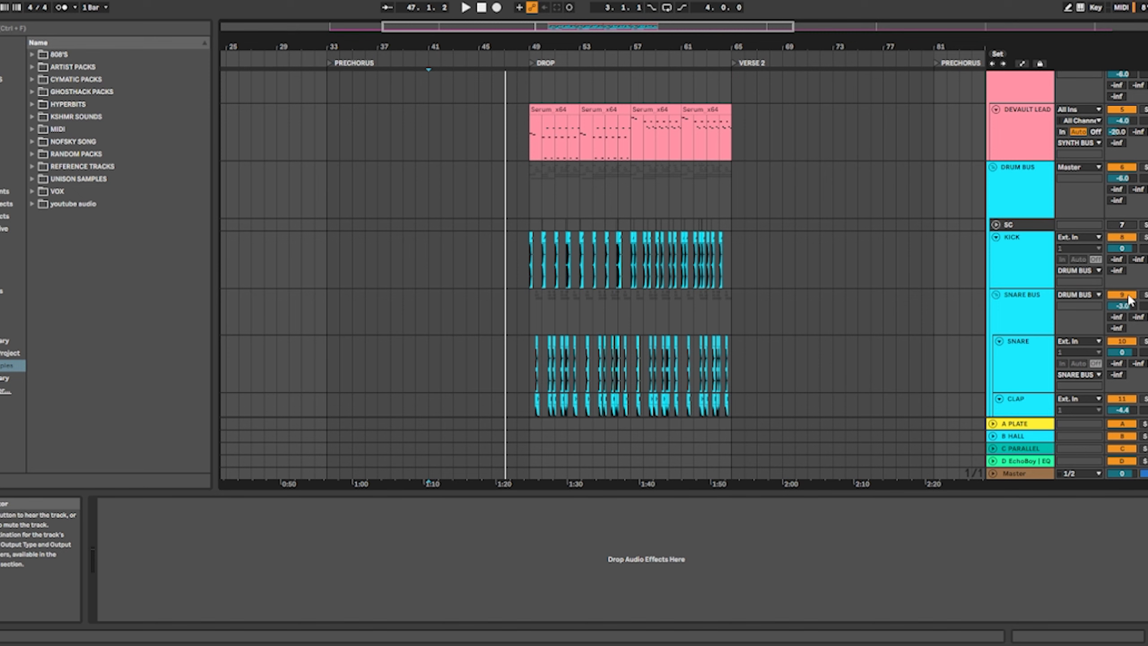